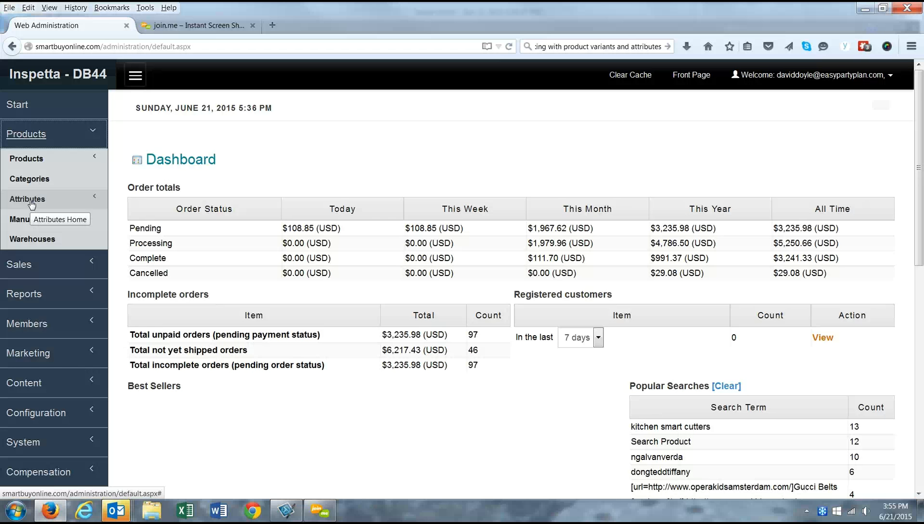
# Step: Review the Size product attribute's details, then go back to the Product Attributes list
pyautogui.click(31, 205)
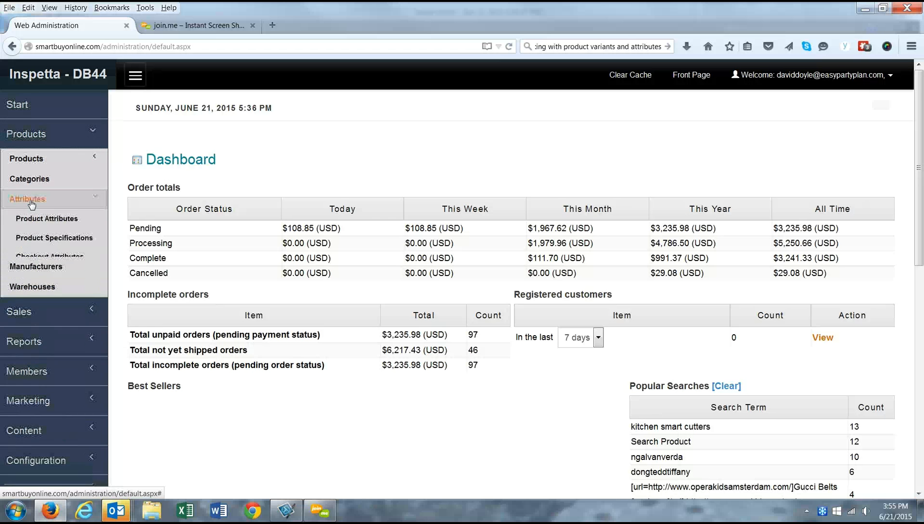
pyautogui.click(68, 224)
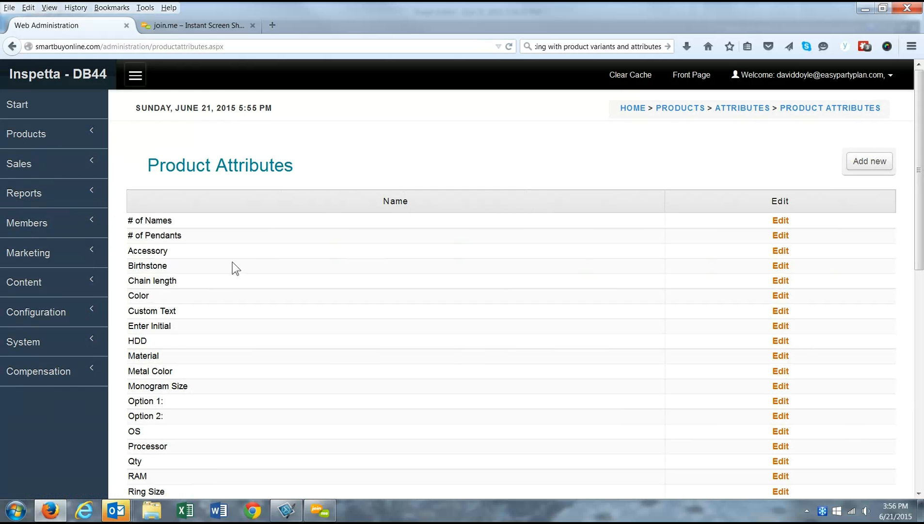
pyautogui.scroll(-1, 234, 298)
pyautogui.scroll(-2, 234, 295)
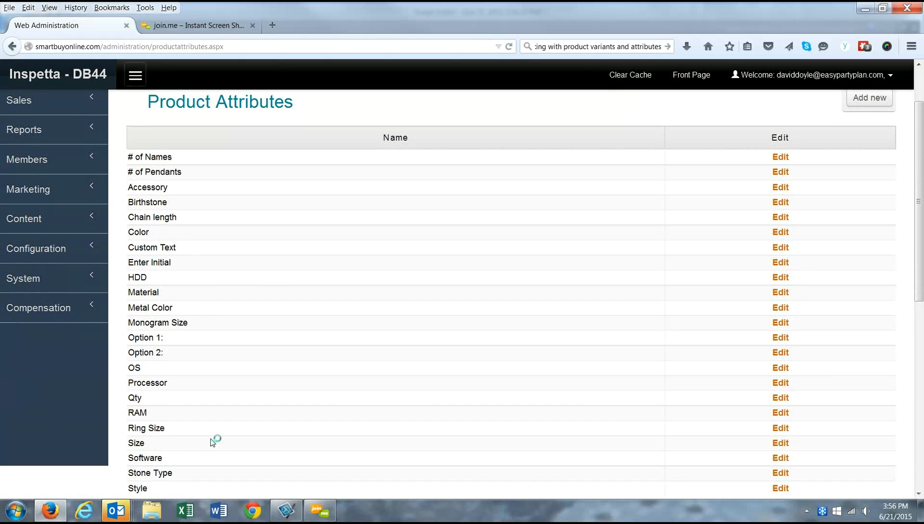
pyautogui.click(784, 445)
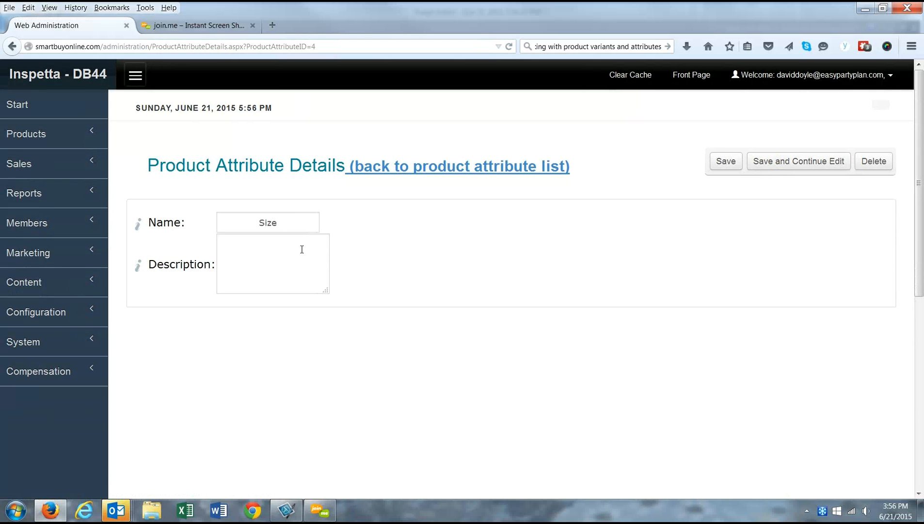
pyautogui.click(278, 222)
pyautogui.click(402, 166)
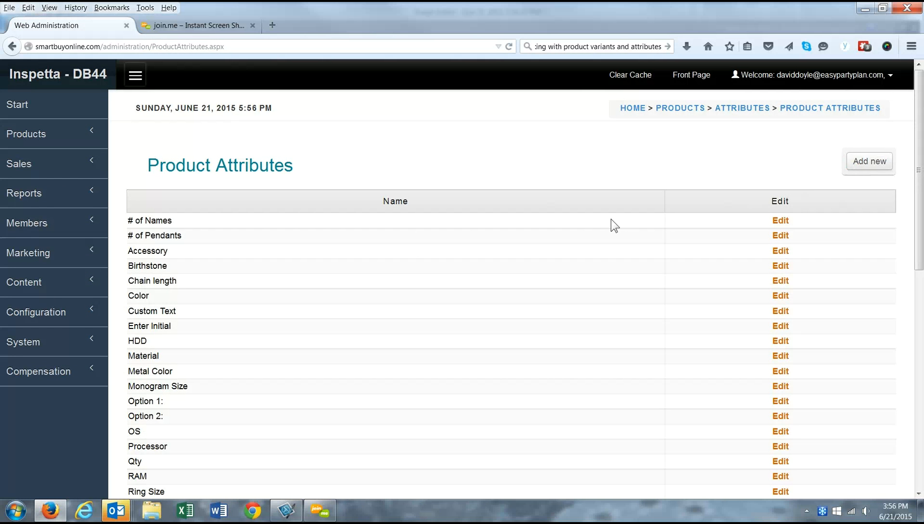
# Step: Open Products > Manage Products and scroll down to the Hunter Cat row
pyautogui.click(23, 140)
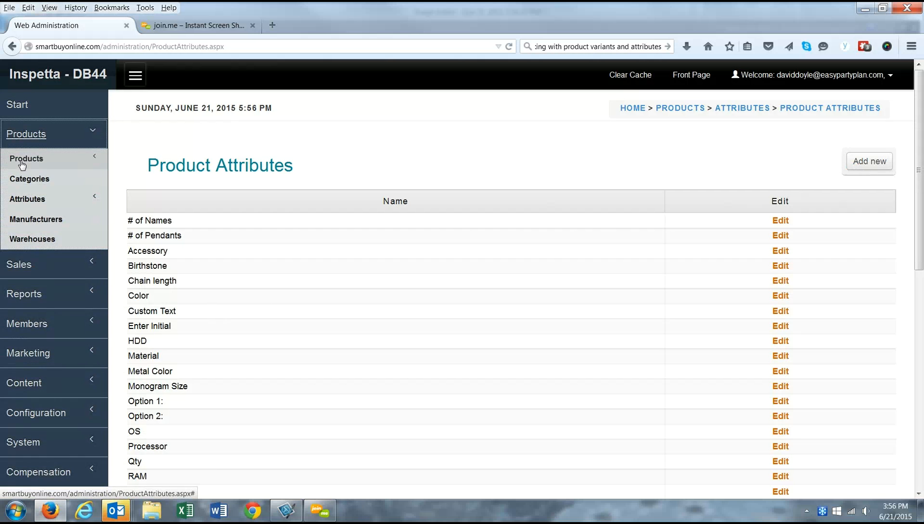
pyautogui.click(24, 159)
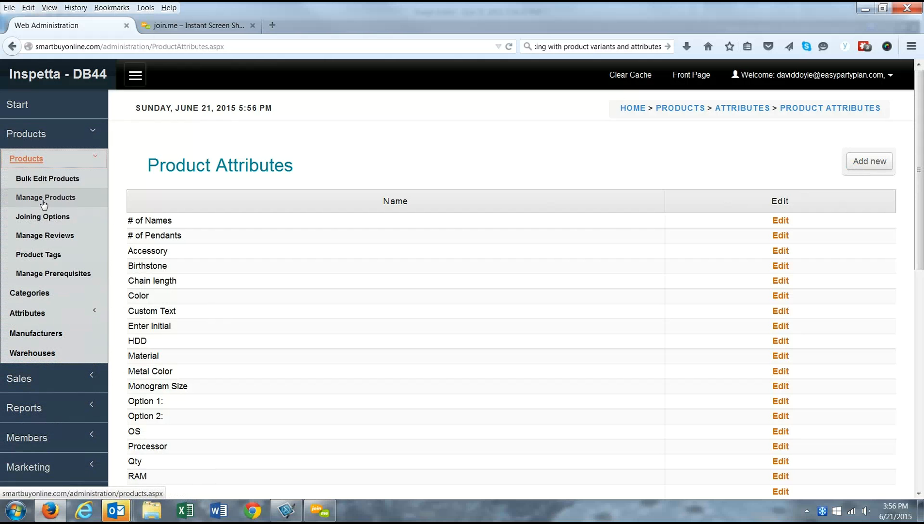
pyautogui.click(44, 200)
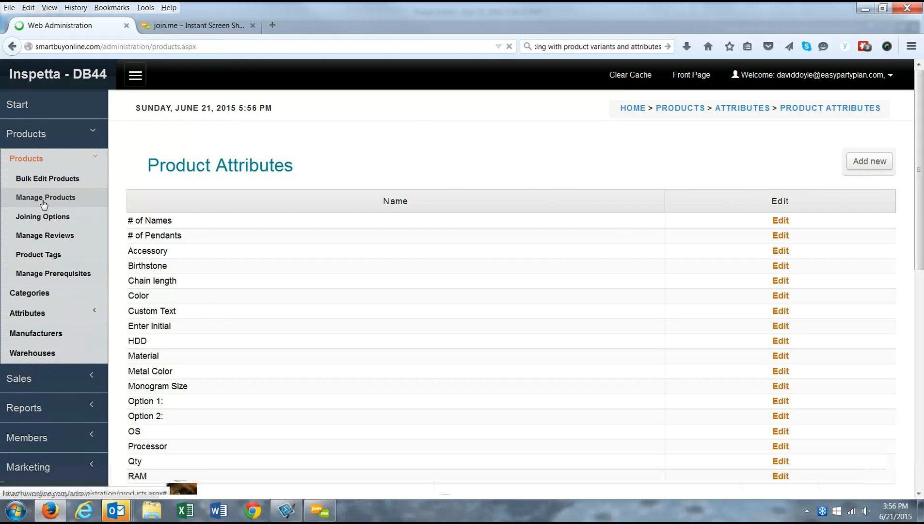
pyautogui.scroll(-3, 368, 340)
pyautogui.scroll(-3, 380, 376)
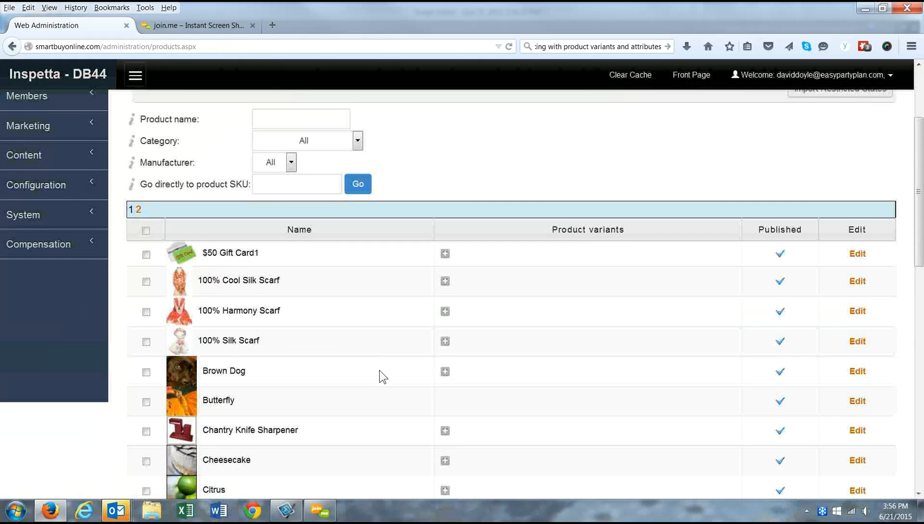
pyautogui.scroll(-1, 375, 378)
pyautogui.scroll(-1, 165, 389)
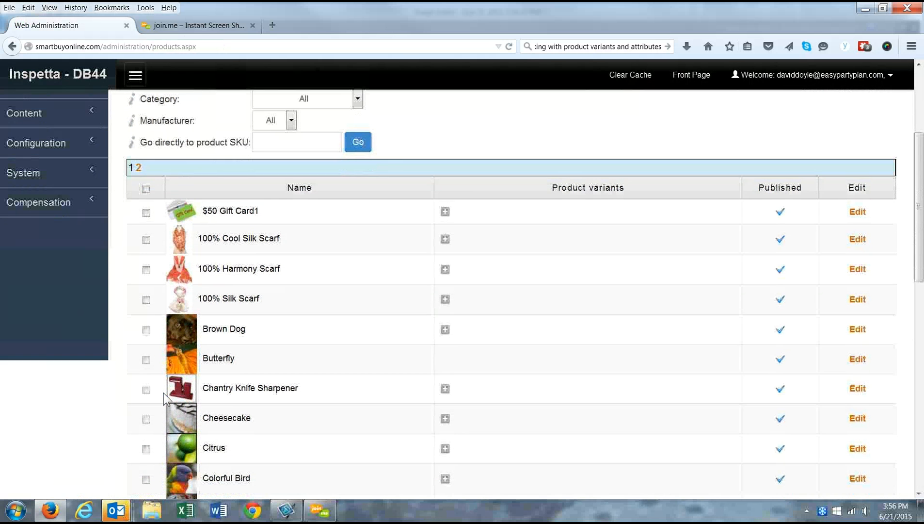
pyautogui.scroll(-2, 176, 371)
pyautogui.scroll(-4, 176, 371)
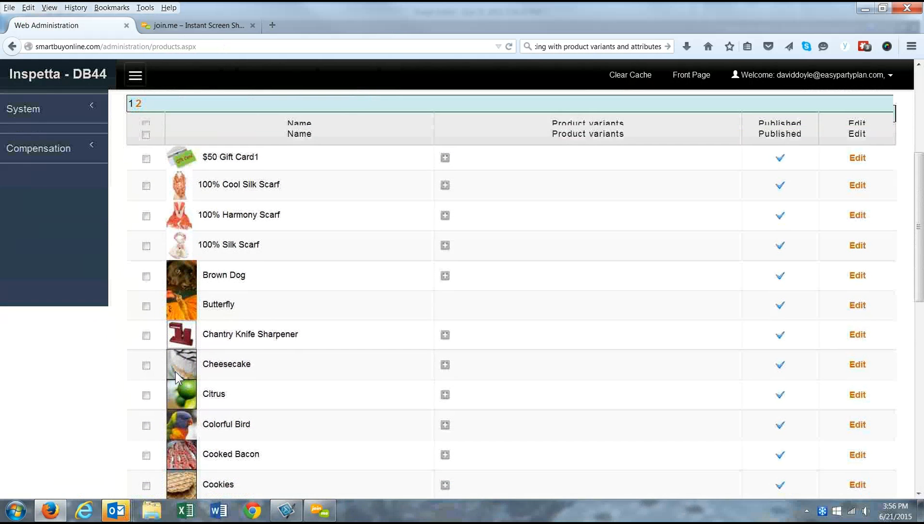
pyautogui.scroll(-3, 148, 380)
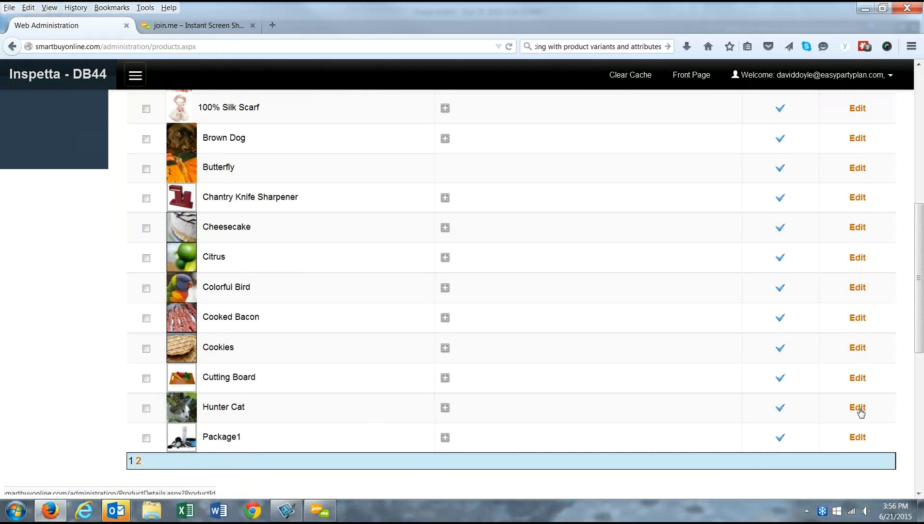
pyautogui.scroll(10, 819, 367)
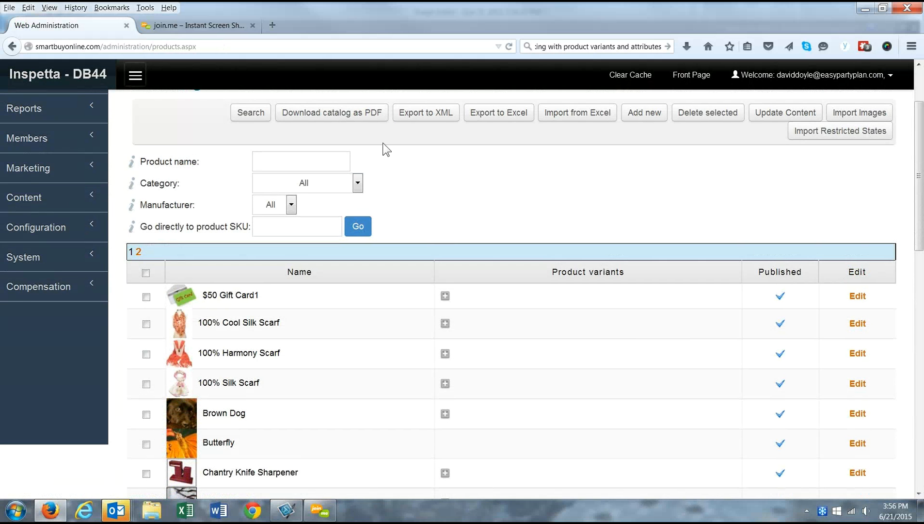
pyautogui.scroll(-10, 681, 382)
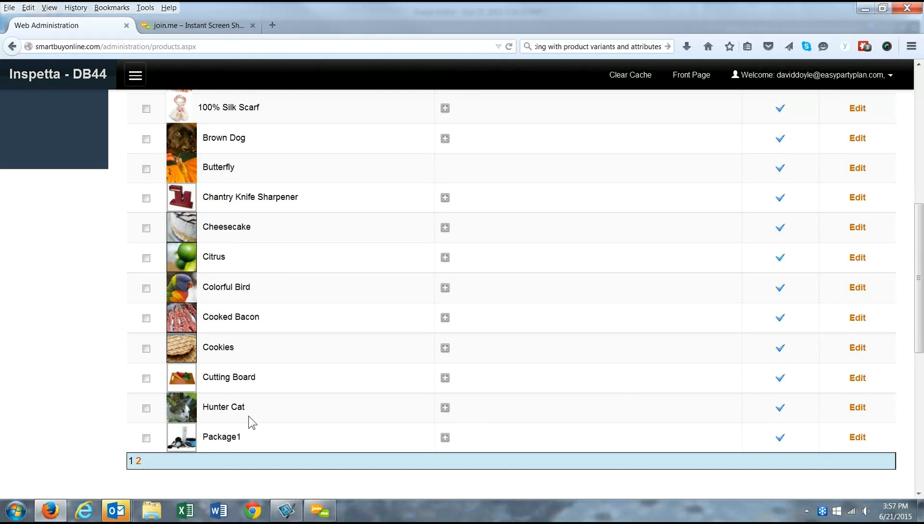
# Step: Open the Hunter Cat product for editing
pyautogui.click(860, 409)
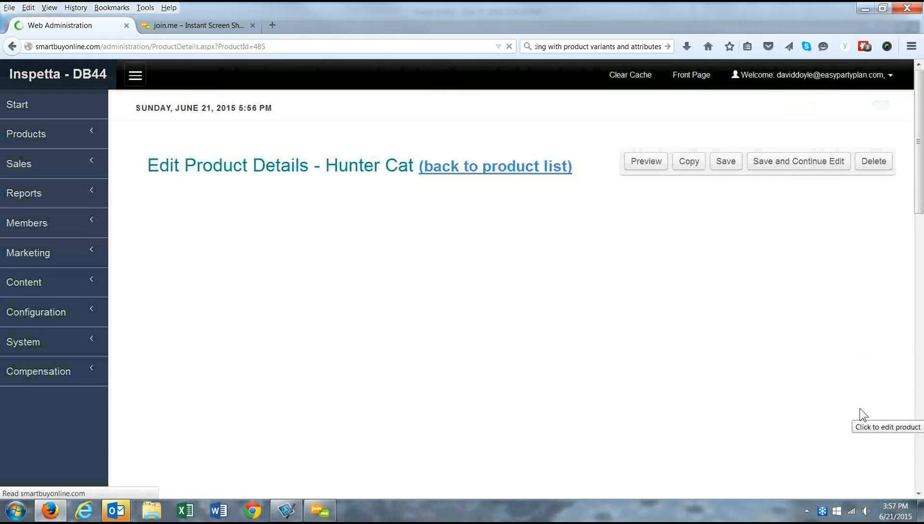
pyautogui.scroll(-7, 471, 272)
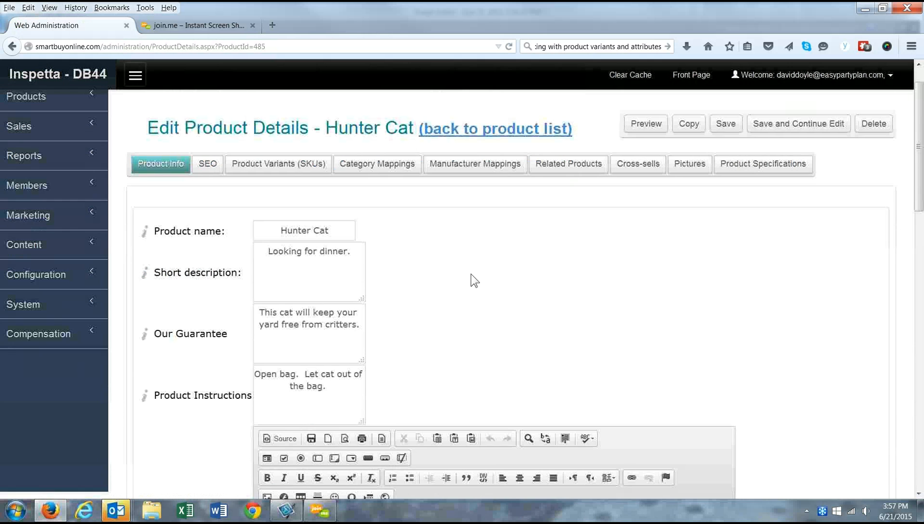
pyautogui.scroll(-7, 471, 277)
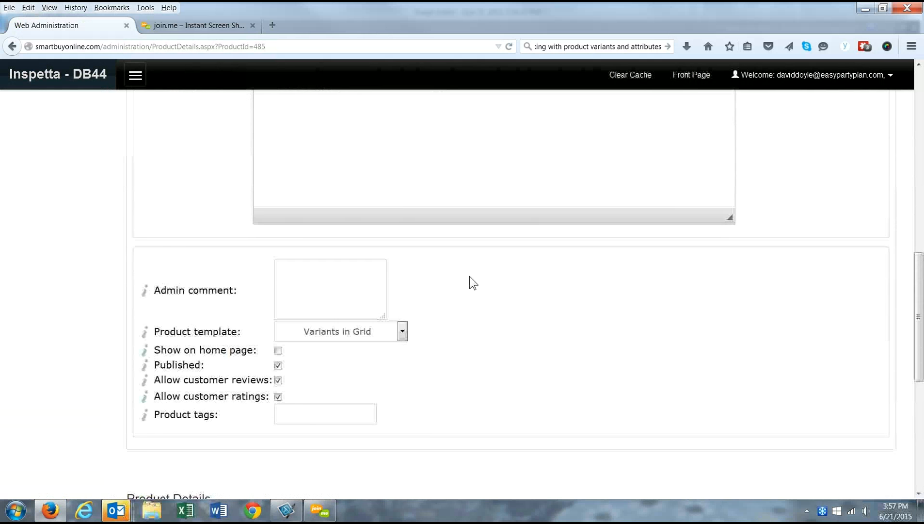
pyautogui.scroll(15, 469, 285)
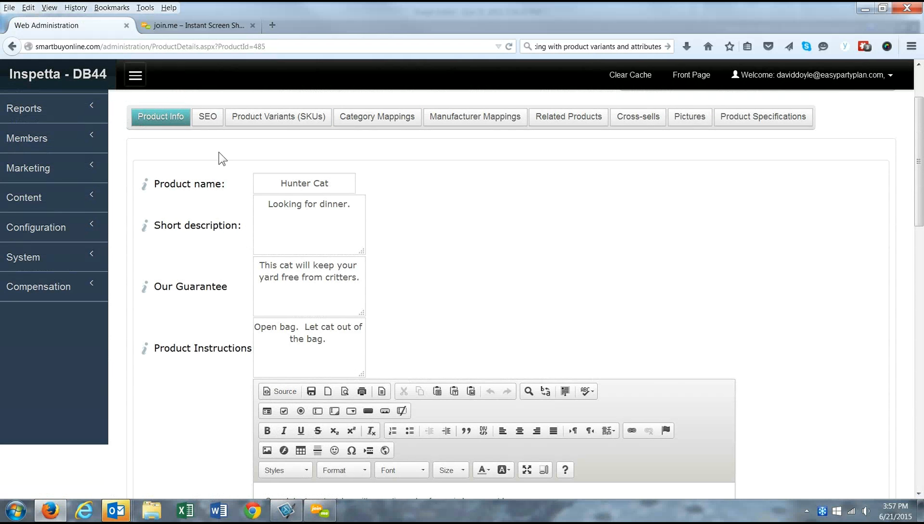
# Step: Open Hunter Cat's unnamed product variant, ID 500, from the Product Variants (SKUs) tab
pyautogui.click(248, 123)
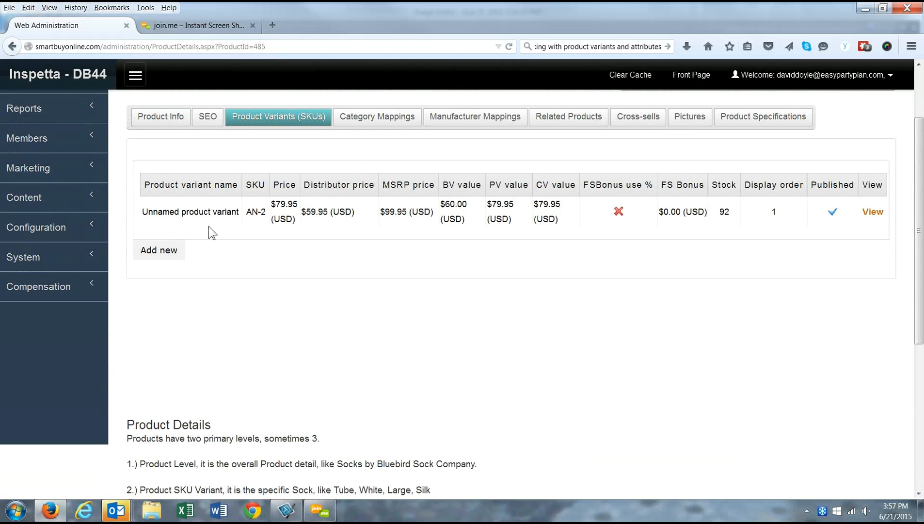
pyautogui.click(874, 214)
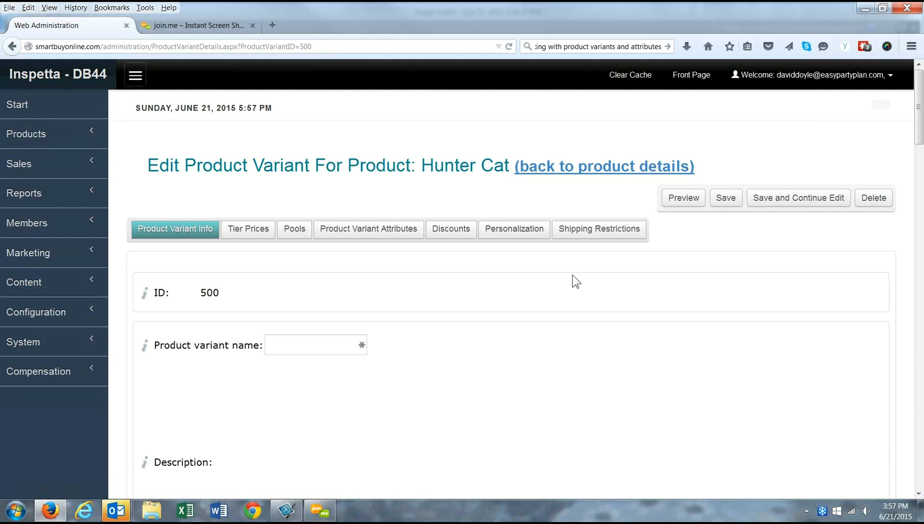
pyautogui.scroll(-3, 562, 279)
pyautogui.scroll(-2, 552, 278)
pyautogui.scroll(3, 430, 271)
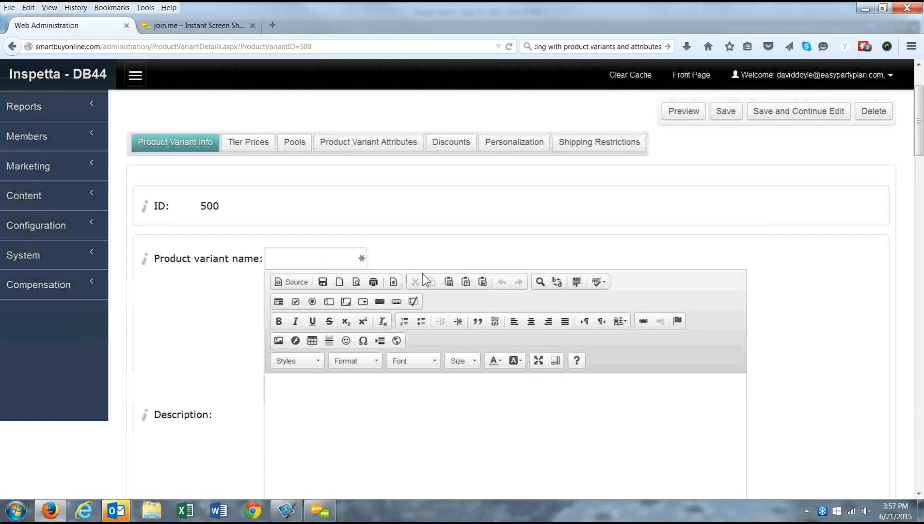
pyautogui.scroll(-1, 234, 234)
pyautogui.scroll(2, 341, 202)
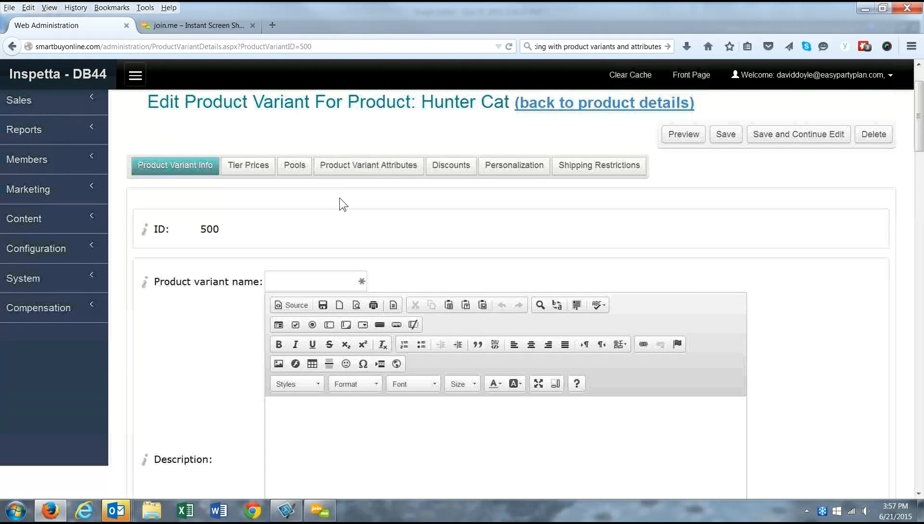
# Step: Add a Color attribute to the variant's Product Variant Attributes
pyautogui.click(348, 167)
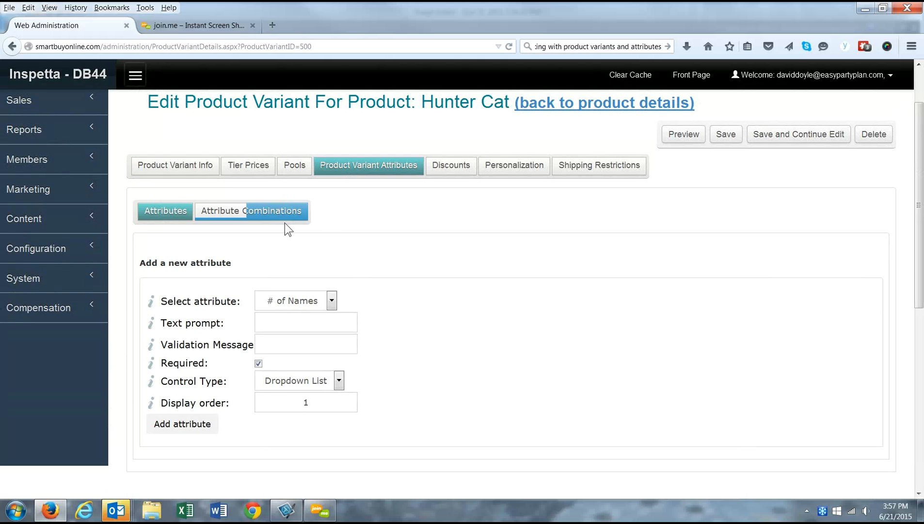
pyautogui.click(331, 300)
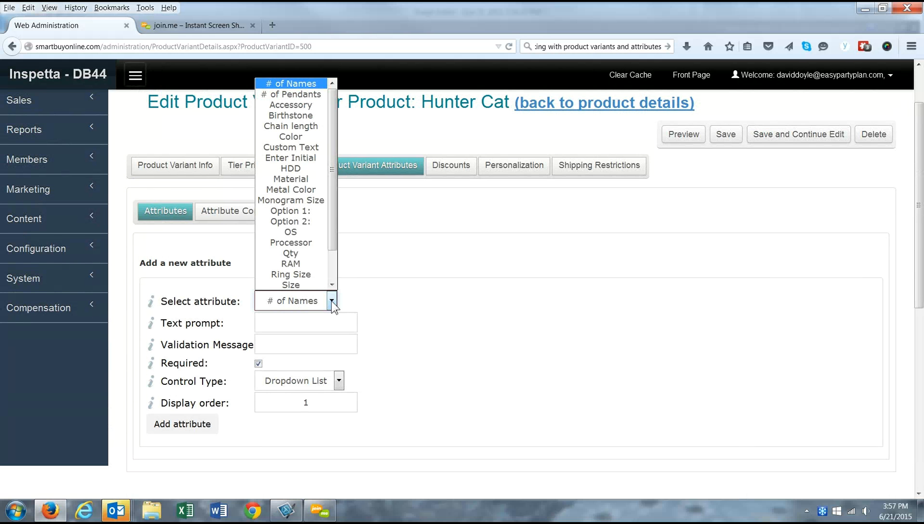
pyautogui.click(293, 138)
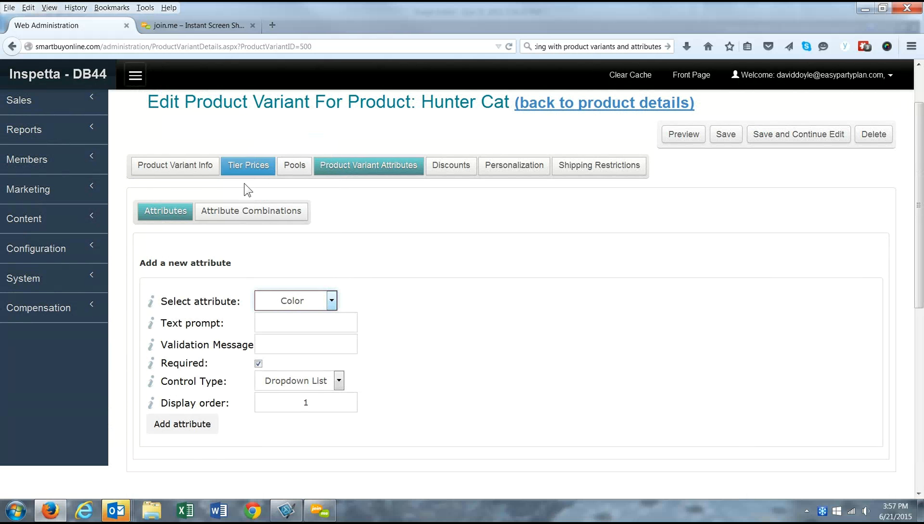
pyautogui.click(164, 424)
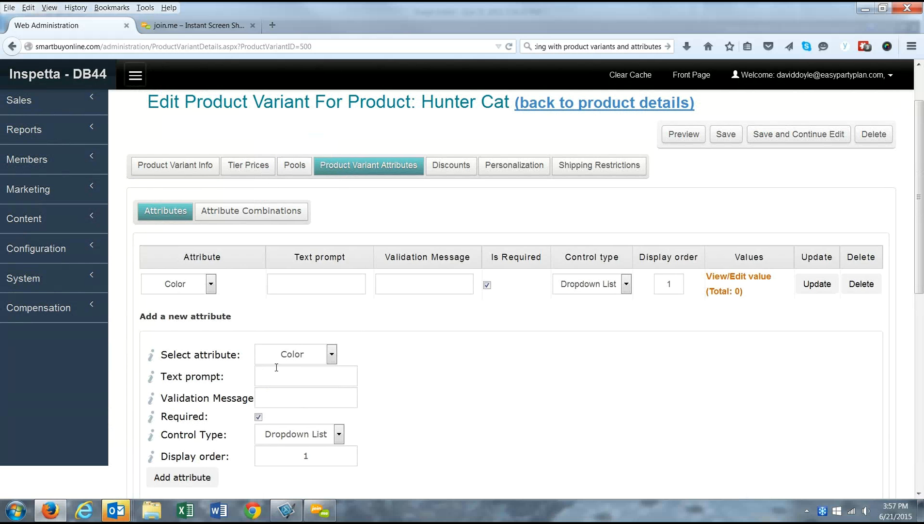
pyautogui.click(210, 291)
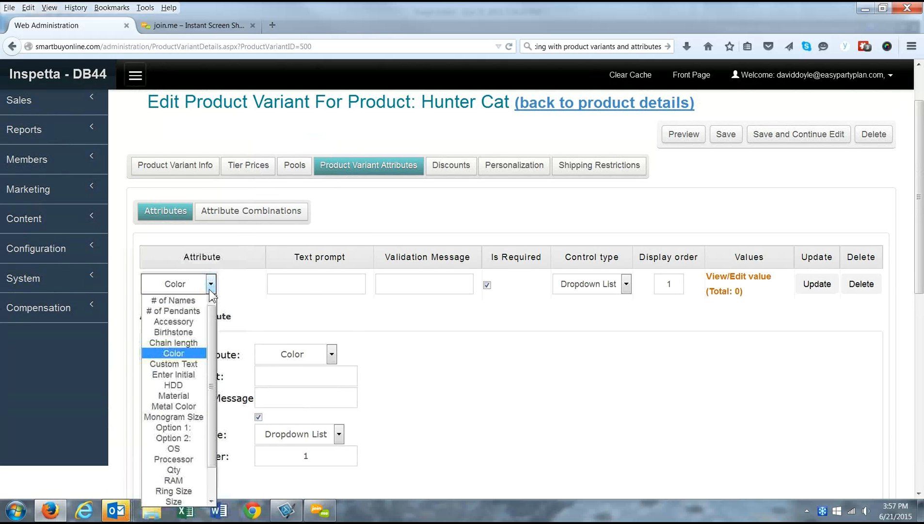
pyautogui.click(179, 502)
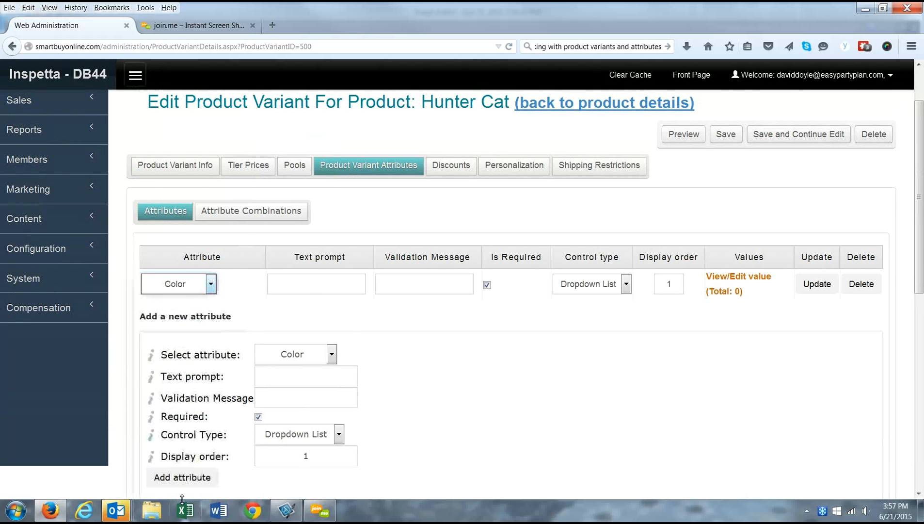
pyautogui.scroll(-2, 194, 291)
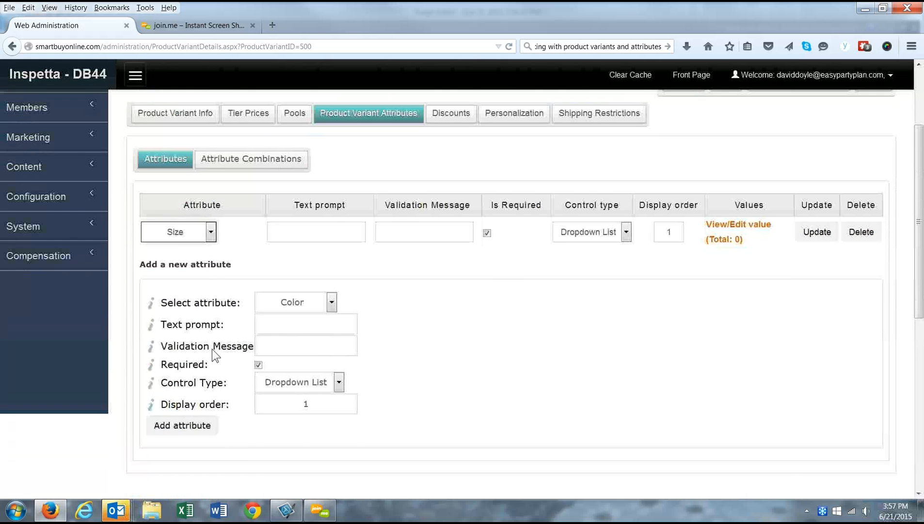
pyautogui.click(196, 415)
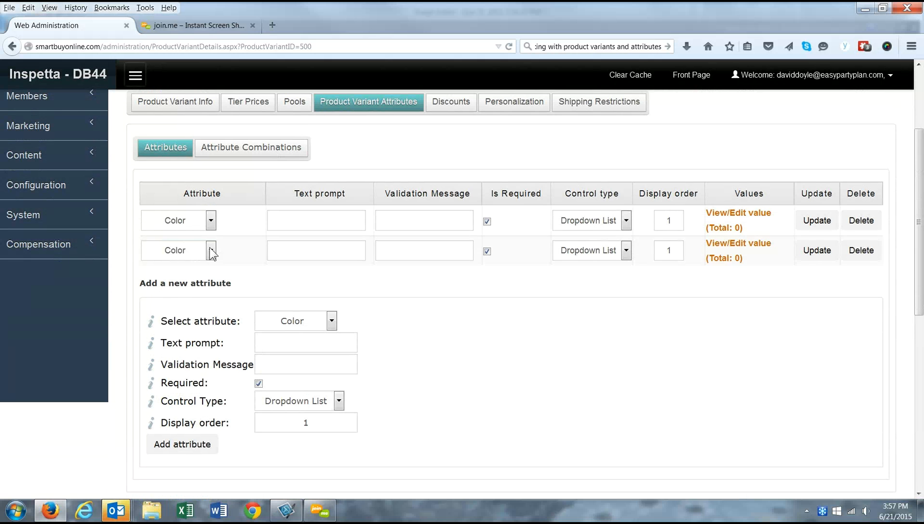
# Step: Add the Size attribute and delete the duplicate Color row
pyautogui.click(332, 324)
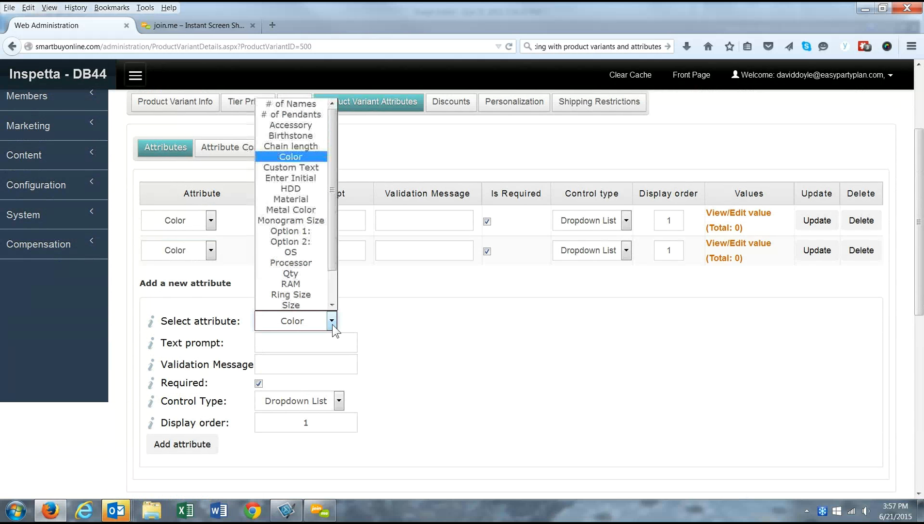
pyautogui.click(290, 306)
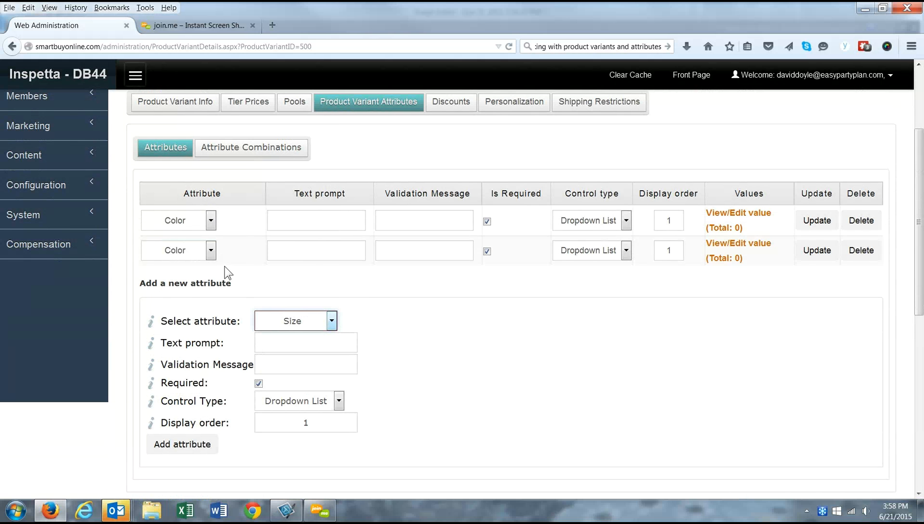
pyautogui.click(168, 452)
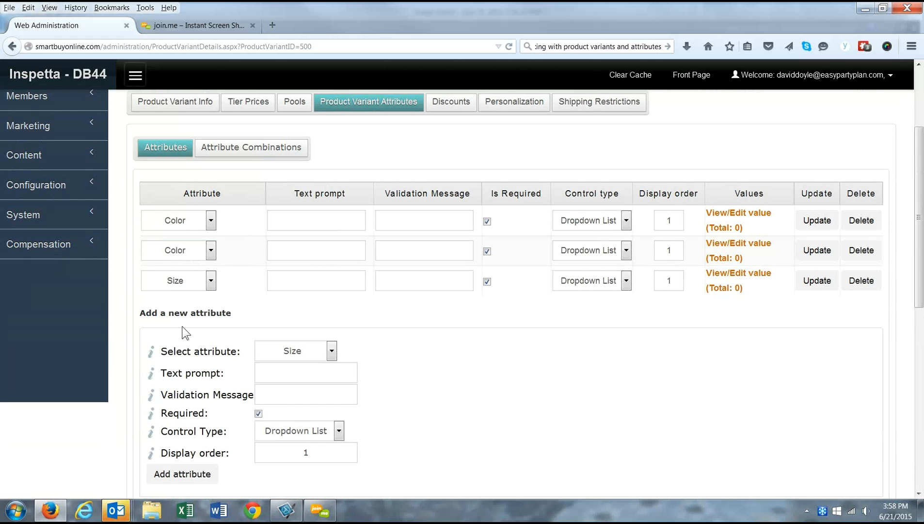
pyautogui.click(858, 257)
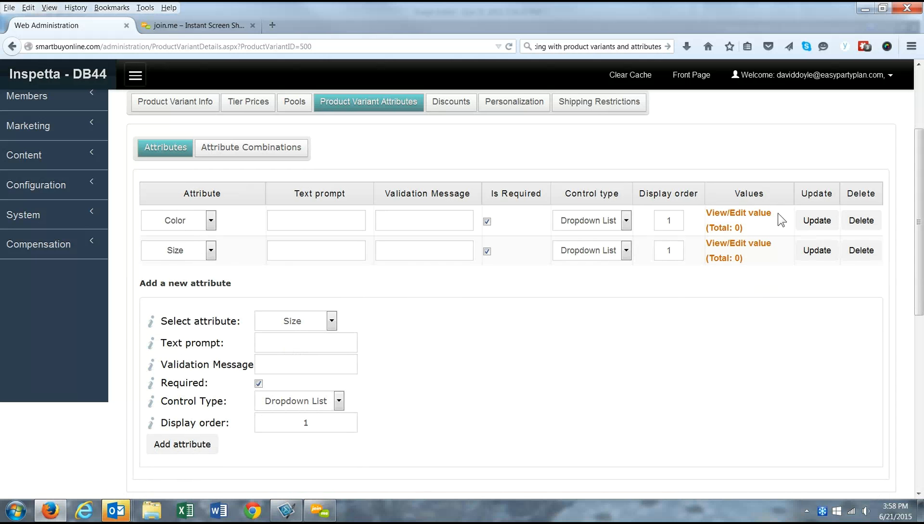
# Step: Add Grey and White as values of the Color attribute
pyautogui.click(734, 219)
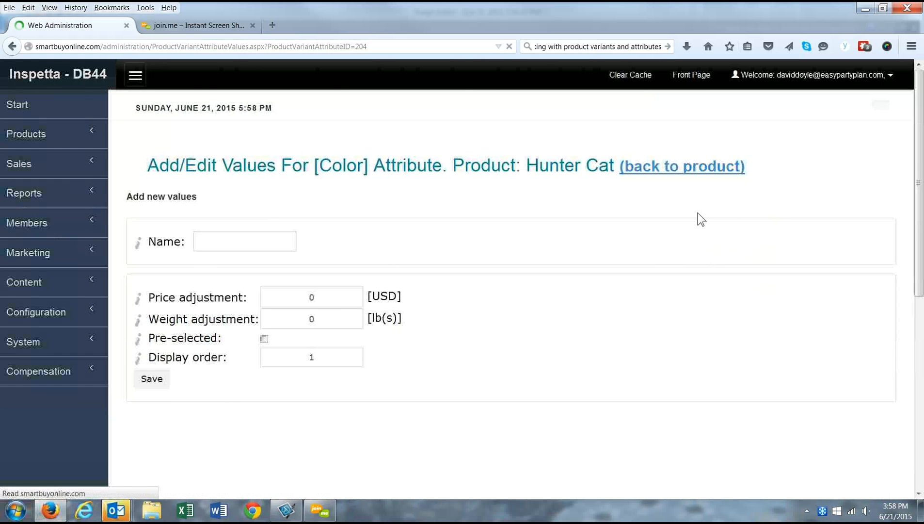
pyautogui.click(251, 244)
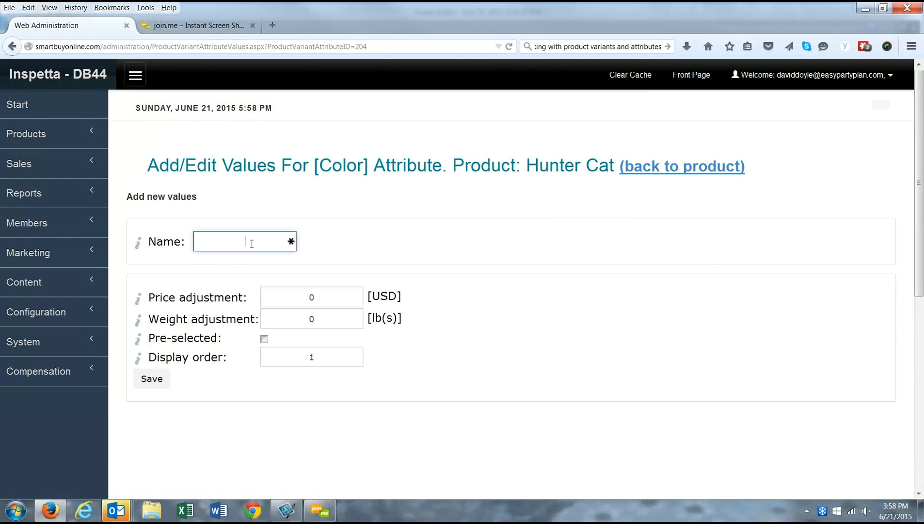
pyautogui.write('Grey')
pyautogui.click(153, 380)
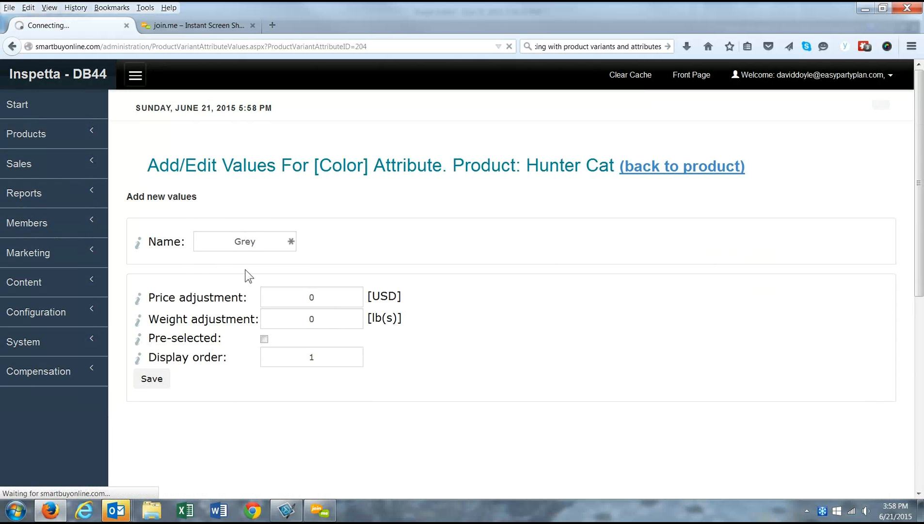
pyautogui.click(250, 286)
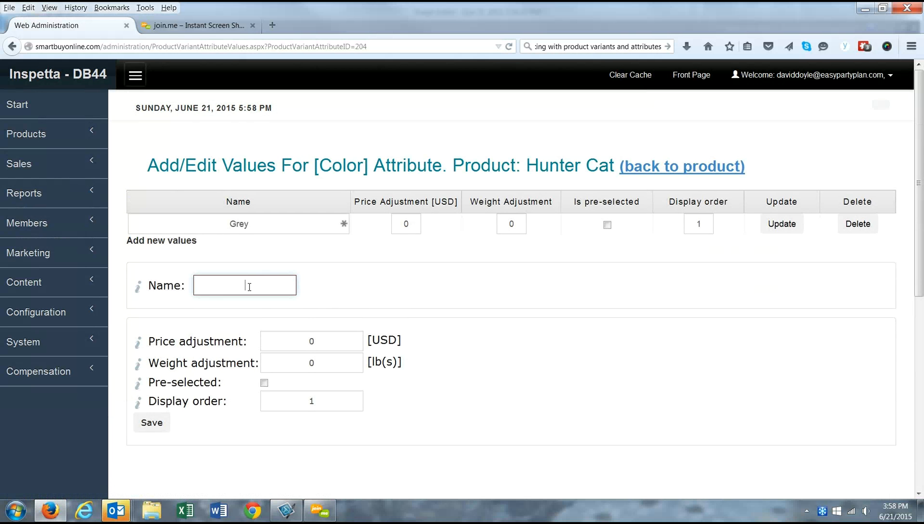
pyautogui.write('White')
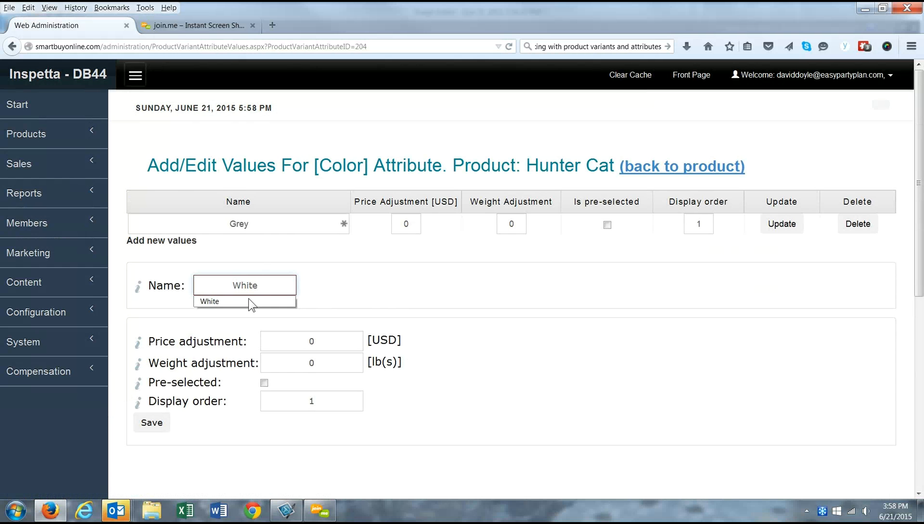
pyautogui.click(151, 424)
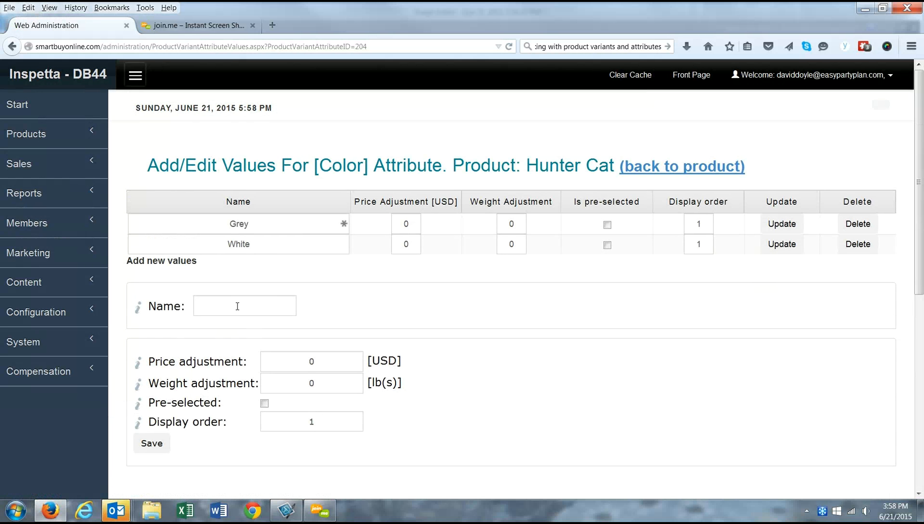
# Step: Add 'Black and White' as a third Color value
pyautogui.click(240, 309)
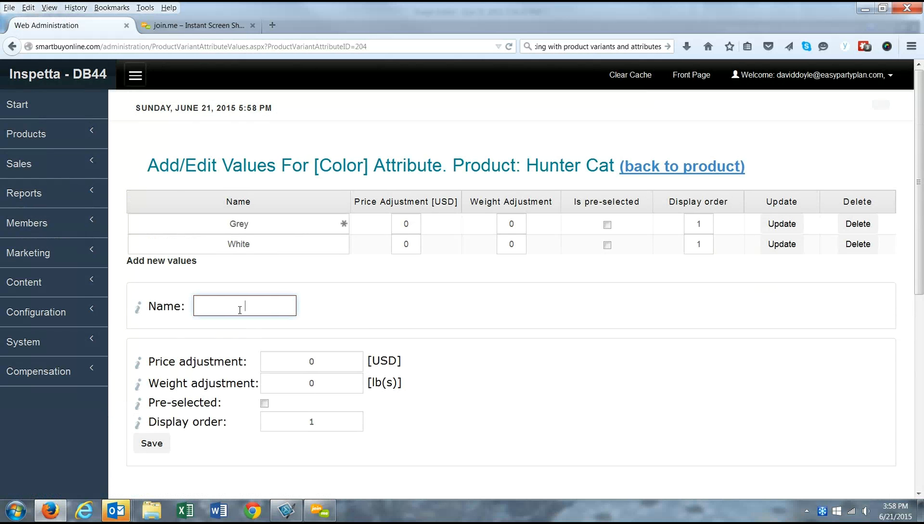
pyautogui.write('bla')
pyautogui.press('BackSpace')
pyautogui.press('BackSpace')
pyautogui.press('BackSpace')
pyautogui.write('Bla')
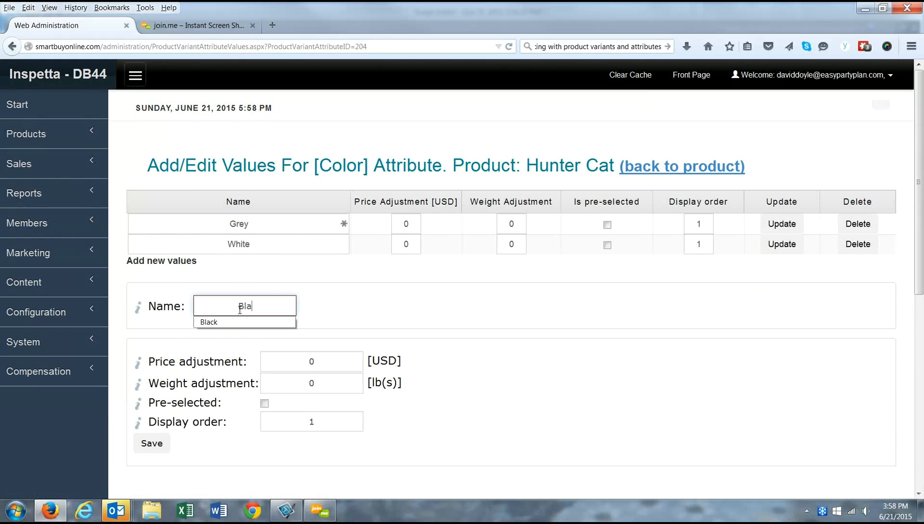
pyautogui.write('ck and White')
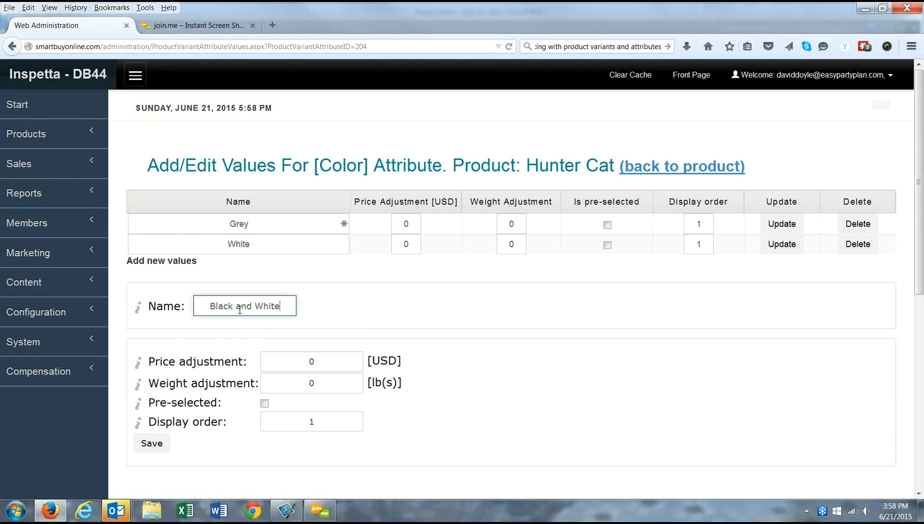
pyautogui.scroll(-2, 233, 335)
pyautogui.click(153, 383)
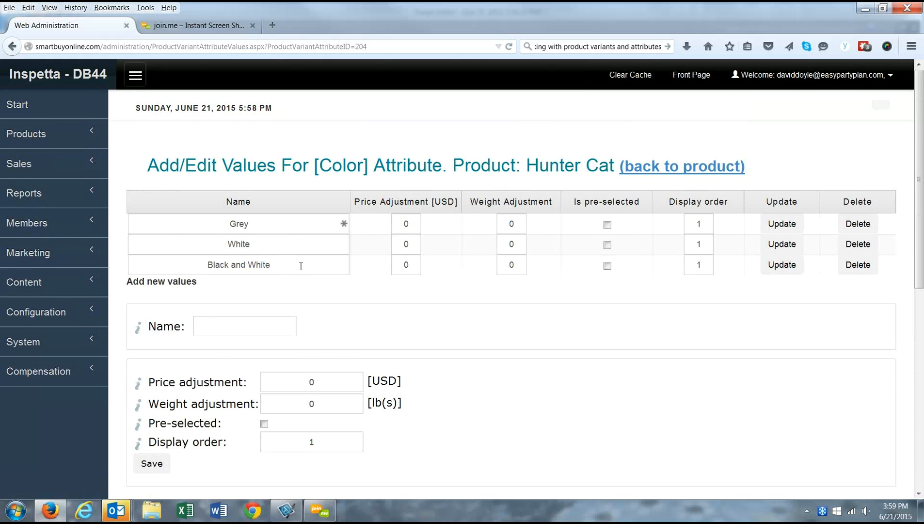
# Step: Go back to the variant's attributes and open the Size attribute's value list
pyautogui.click(668, 170)
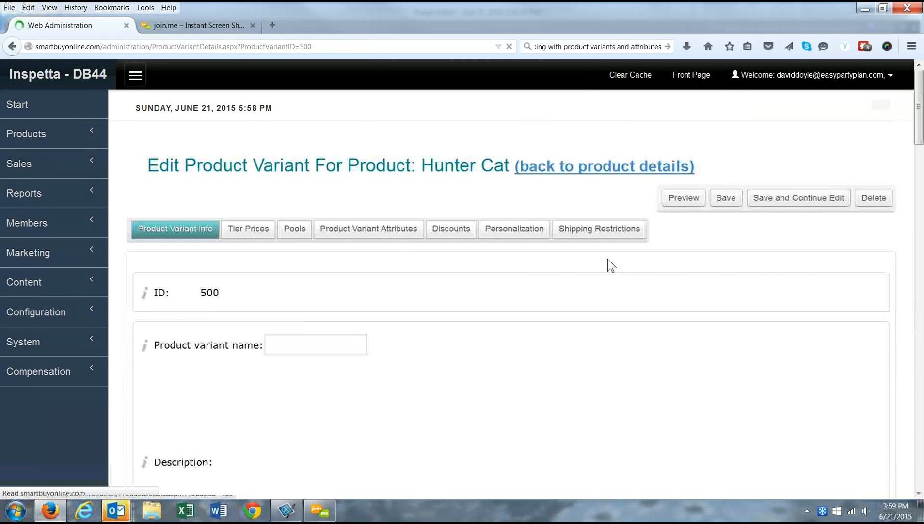
pyautogui.click(336, 231)
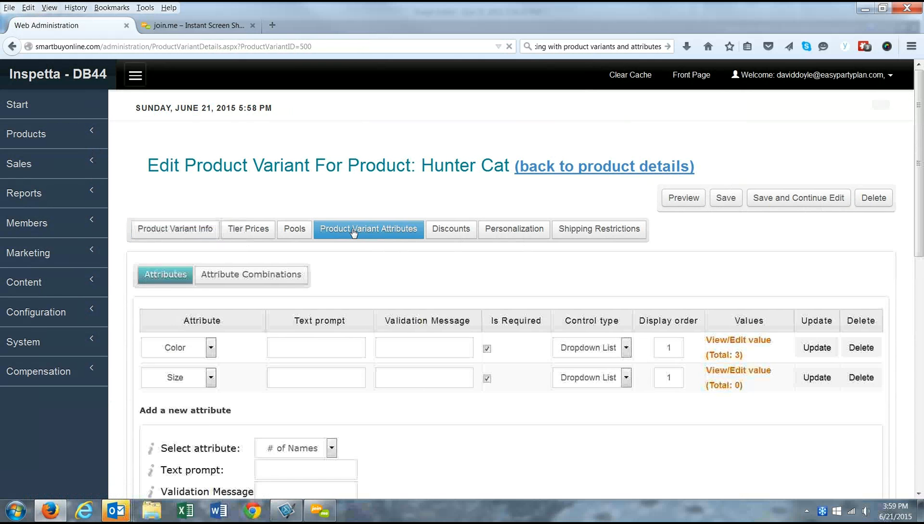
pyautogui.scroll(-2, 412, 267)
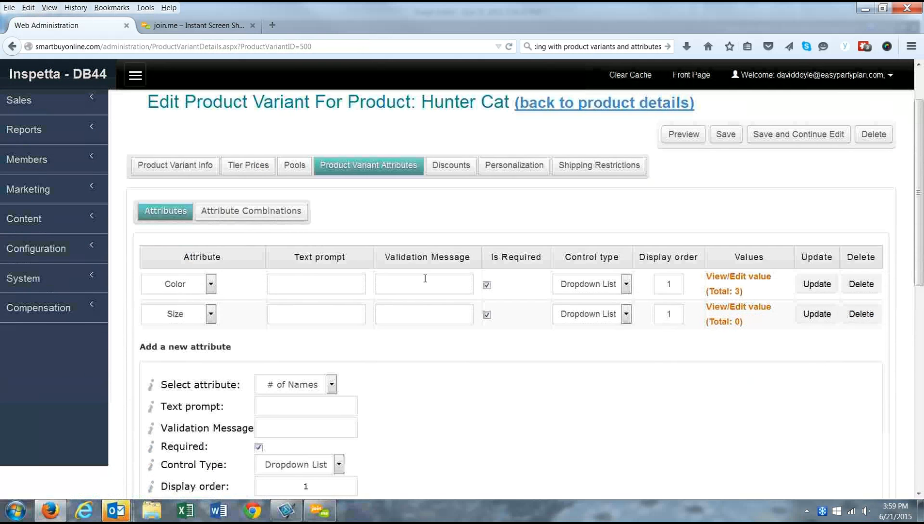
pyautogui.click(727, 310)
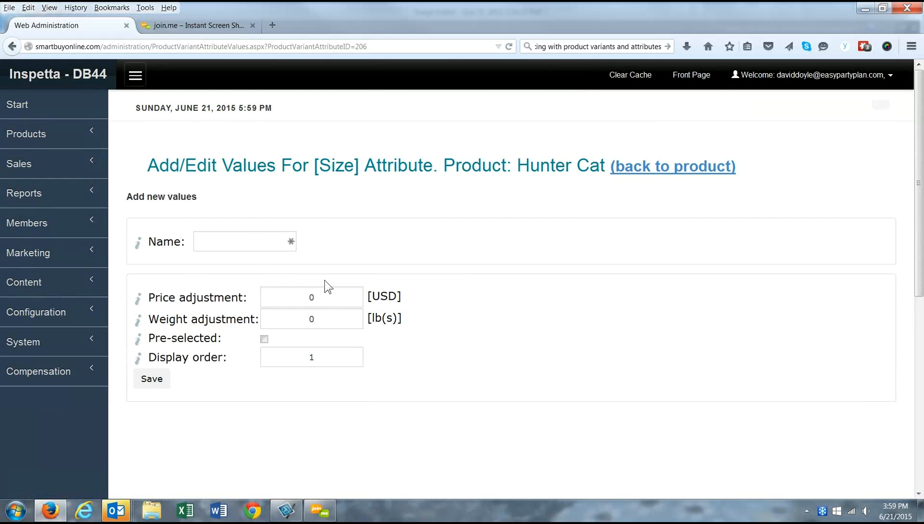
# Step: Add Small and Medium as Size values
pyautogui.click(254, 241)
pyautogui.write('Small')
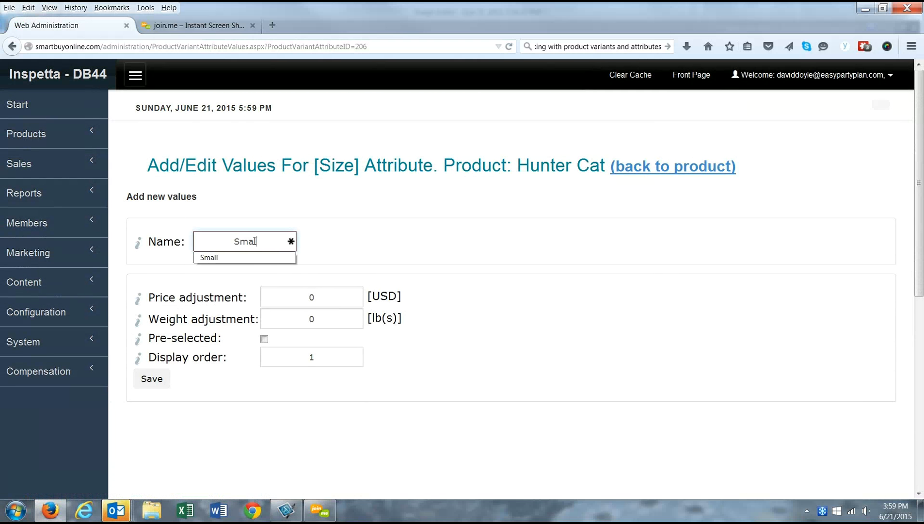
pyautogui.click(151, 378)
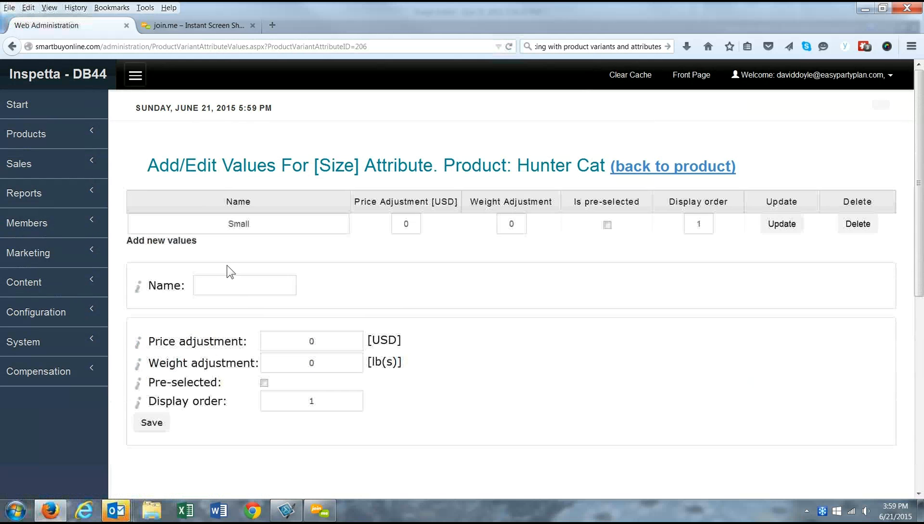
pyautogui.click(238, 286)
pyautogui.write('Medium')
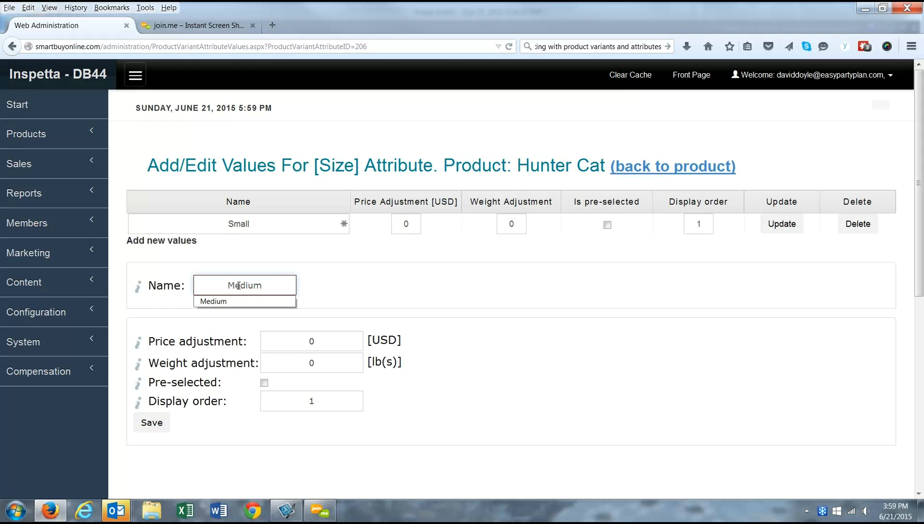
pyautogui.click(149, 423)
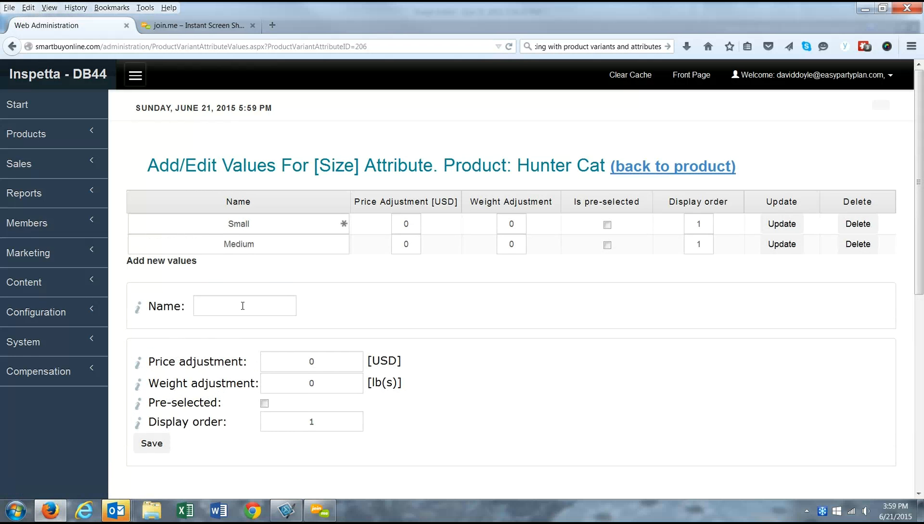
# Step: Add Large as a Size value with display order 3
pyautogui.click(245, 307)
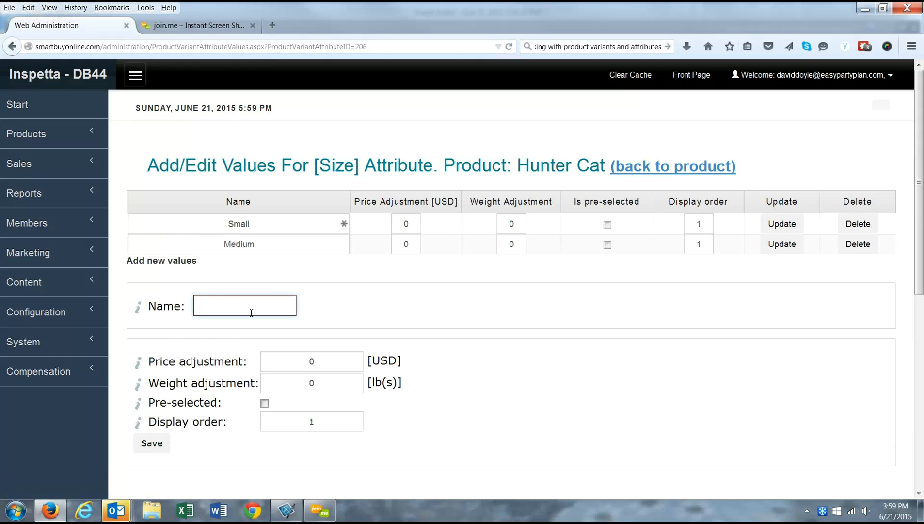
pyautogui.write('Large')
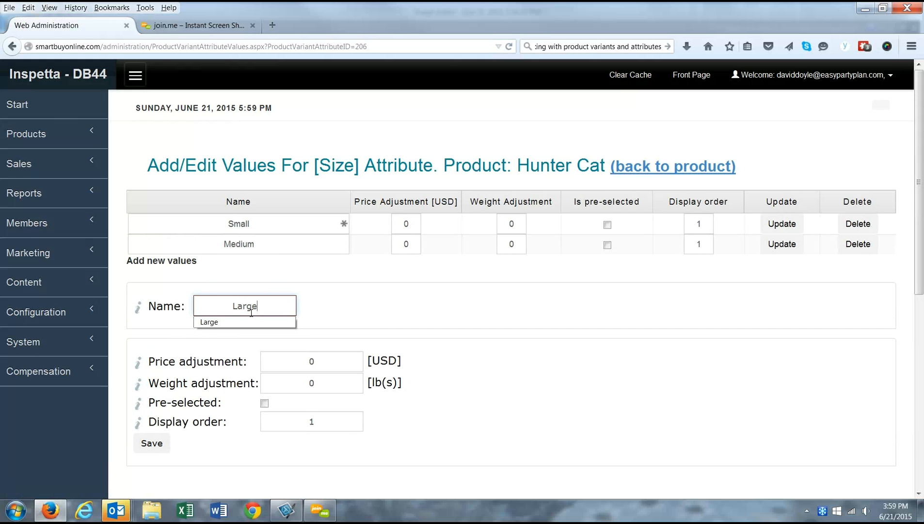
pyautogui.click(314, 421)
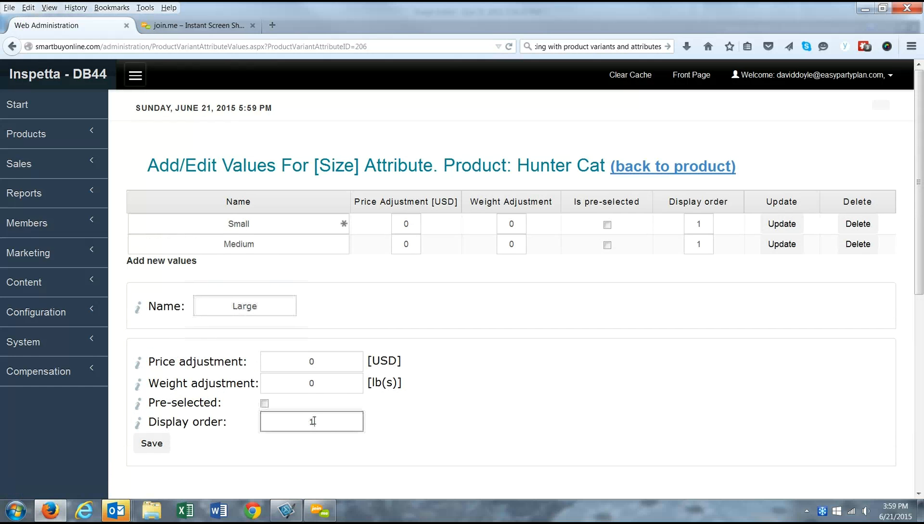
pyautogui.doubleClick(311, 420)
pyautogui.write('3')
pyautogui.press('Down')
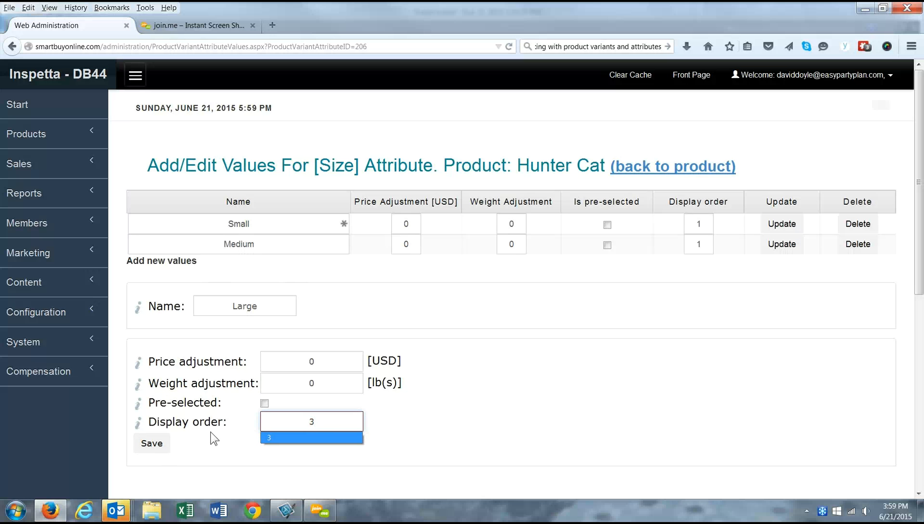
pyautogui.click(157, 443)
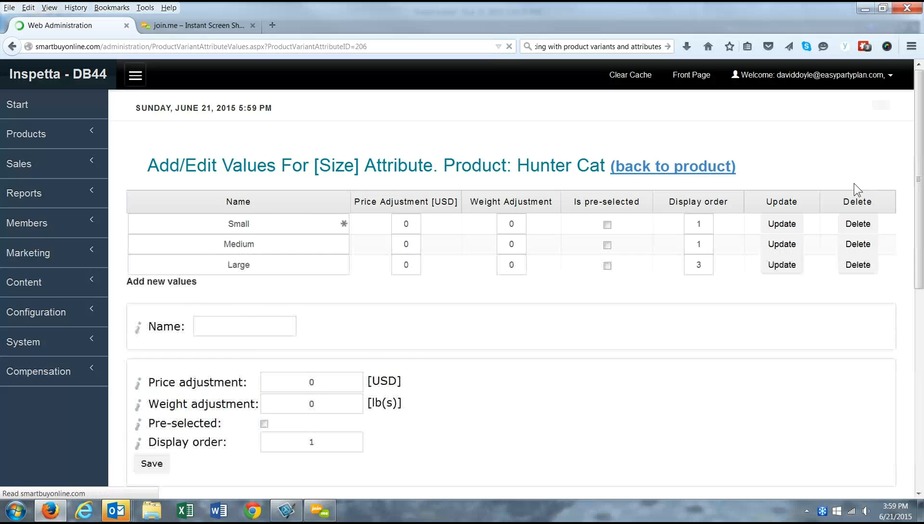
# Step: Set Medium's display order to 2 in the Size values table and update it
pyautogui.click(706, 225)
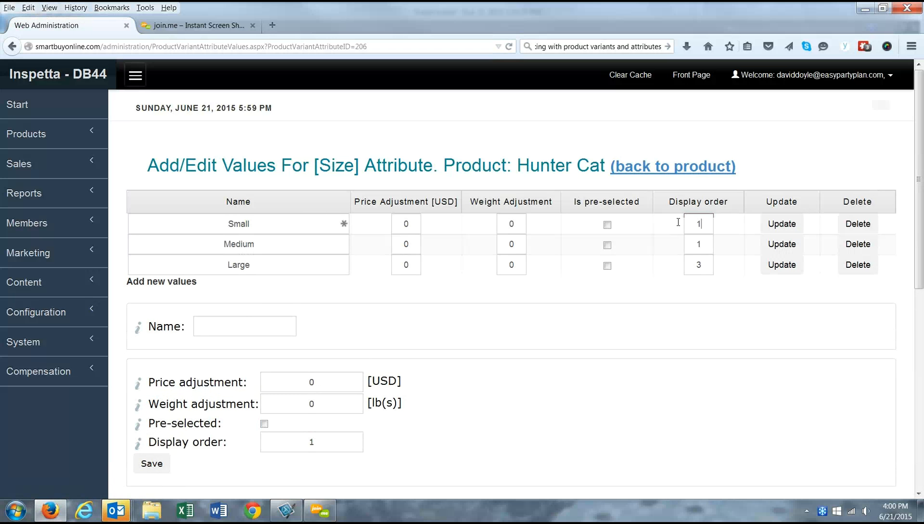
pyautogui.hotkey('ctrl', 'a')
pyautogui.click(702, 245)
pyautogui.moveTo(702, 245); pyautogui.dragTo(696, 245)
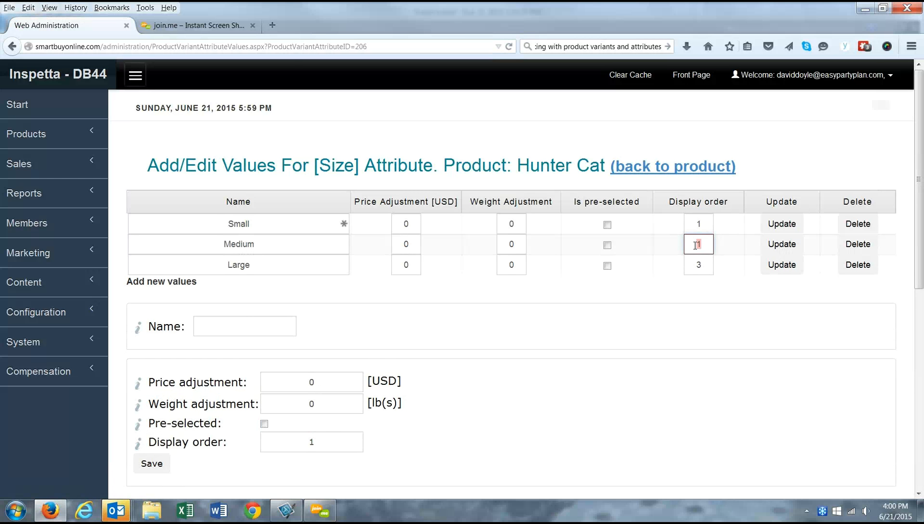
pyautogui.write('2')
pyautogui.click(782, 245)
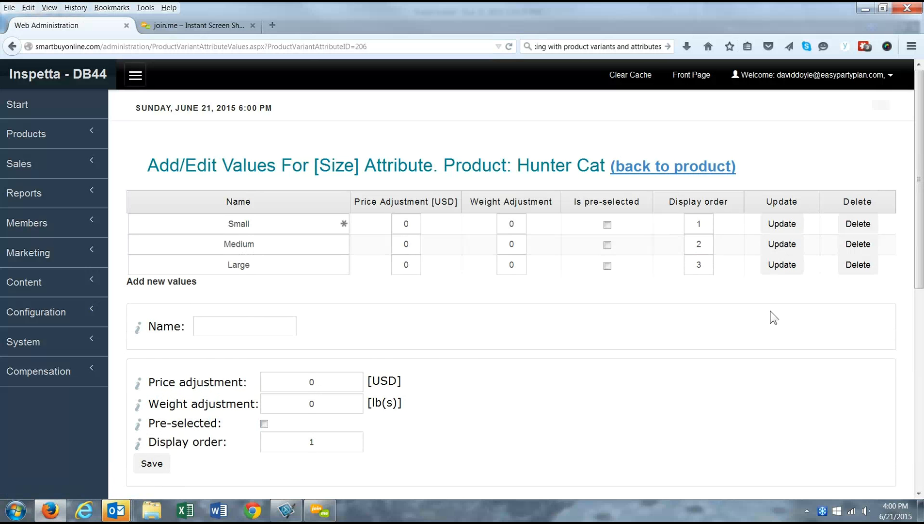
# Step: Return to the Hunter Cat variant and show its Color and Size attributes, each with 3 values
pyautogui.click(661, 168)
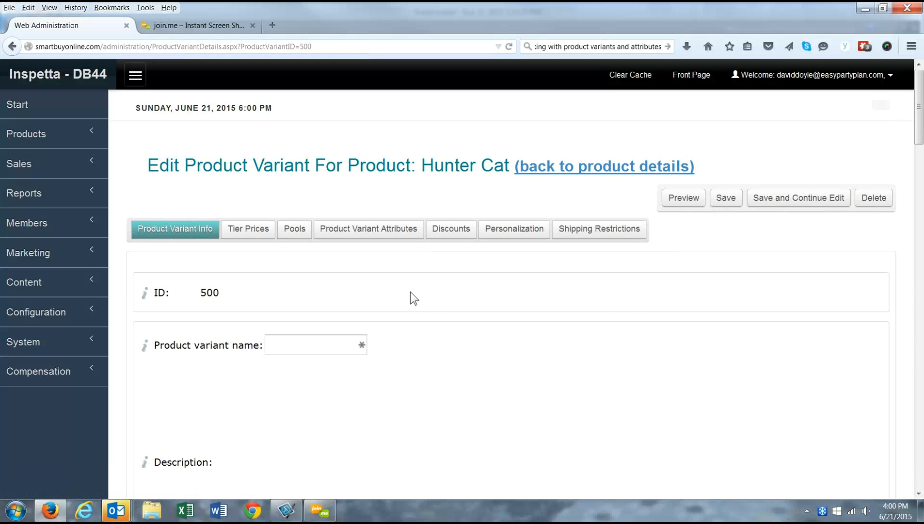
pyautogui.scroll(-3, 404, 277)
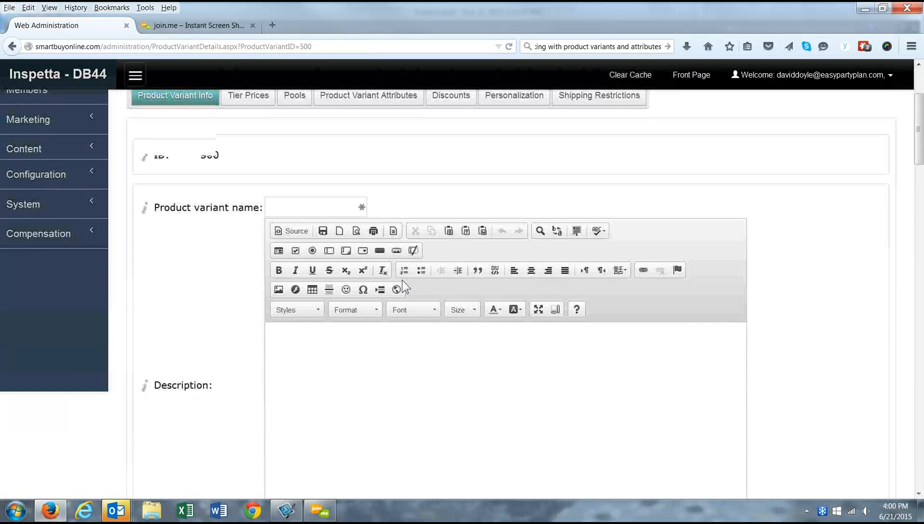
pyautogui.scroll(2, 227, 224)
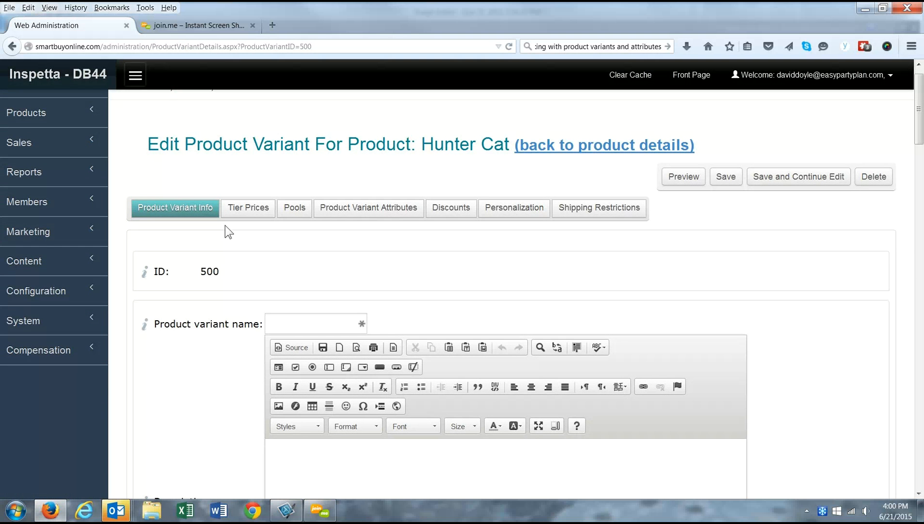
pyautogui.scroll(-6, 438, 397)
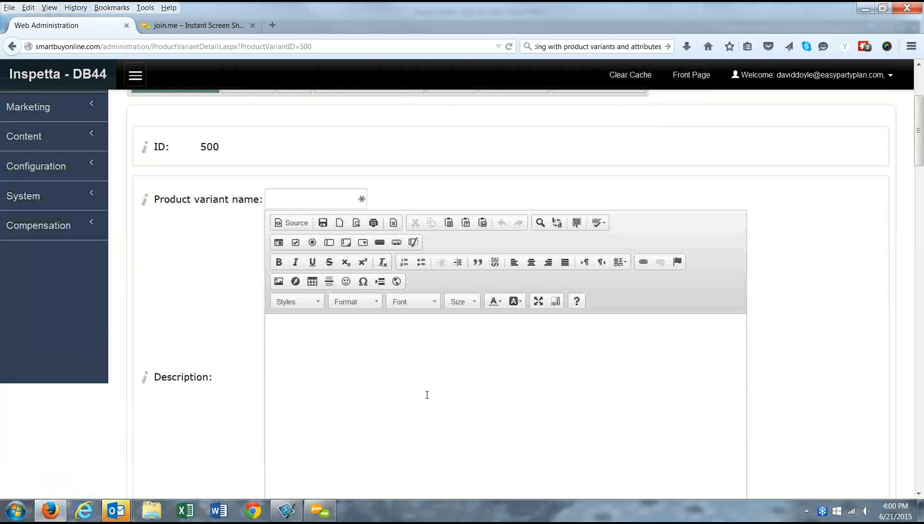
pyautogui.scroll(-8, 418, 397)
pyautogui.scroll(3, 445, 313)
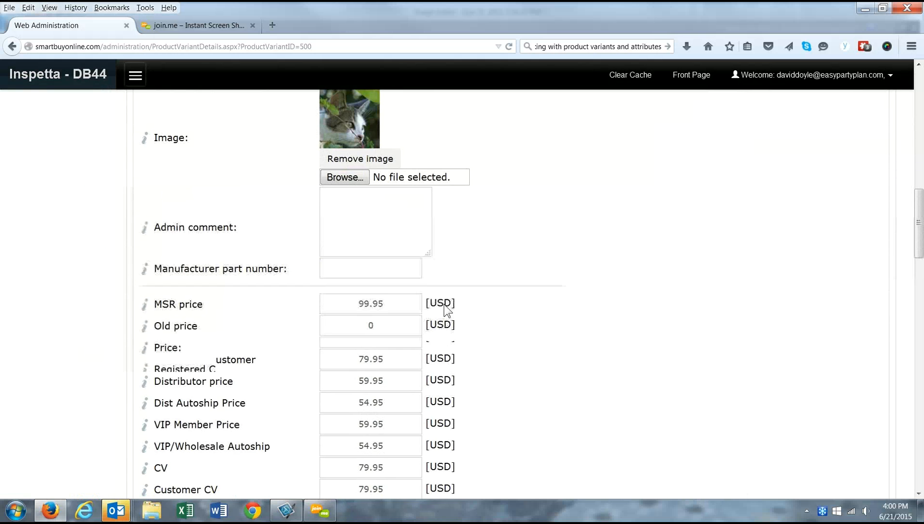
pyautogui.scroll(10, 456, 316)
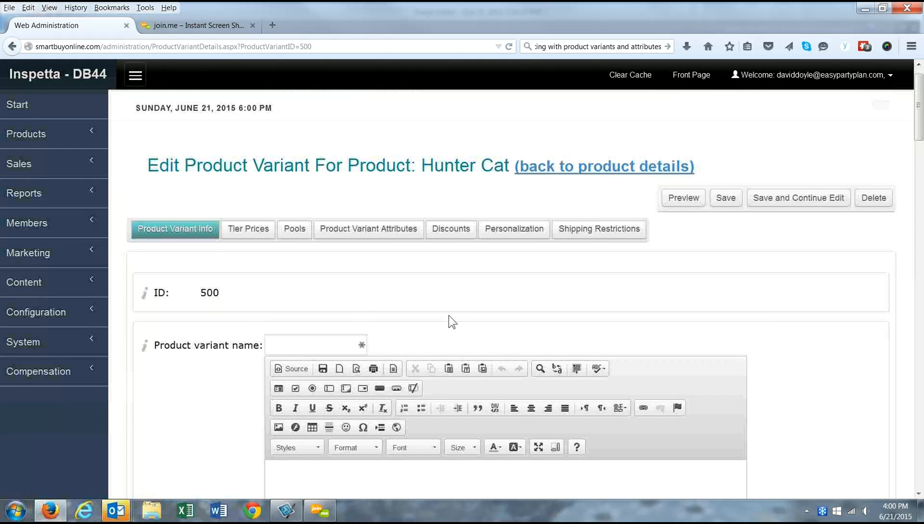
pyautogui.click(353, 234)
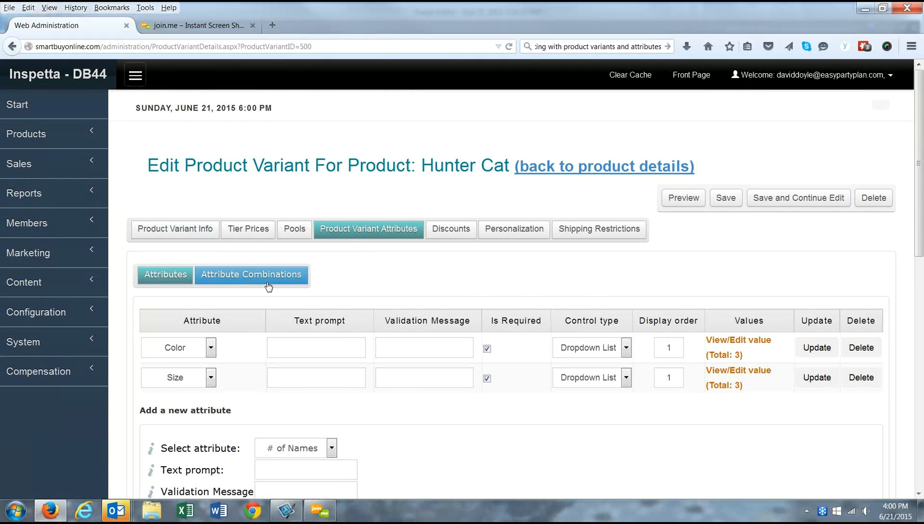
# Step: Add a Grey/Small attribute combination with stock quantity 10000
pyautogui.click(252, 280)
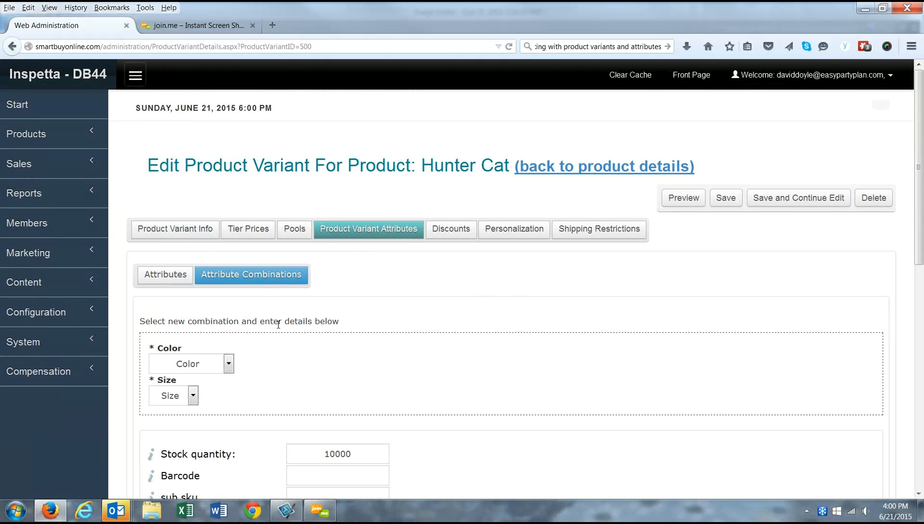
pyautogui.click(228, 364)
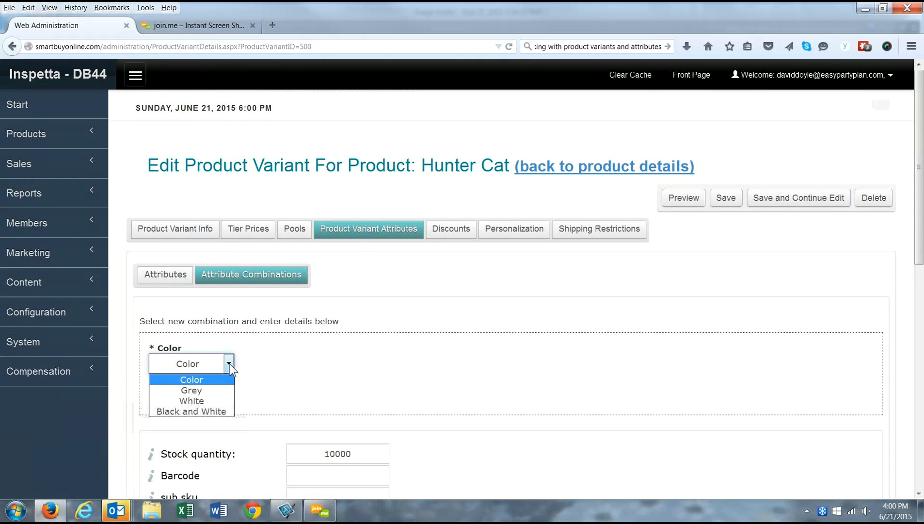
pyautogui.click(190, 390)
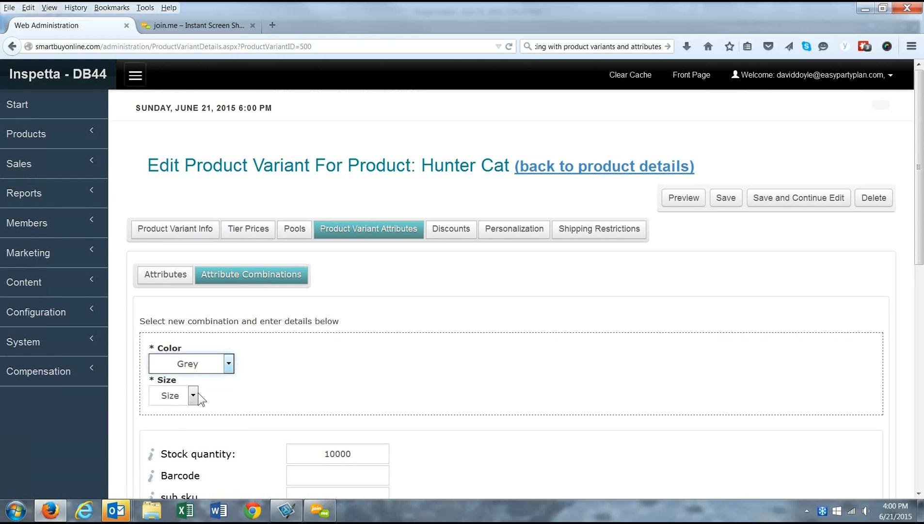
pyautogui.click(193, 395)
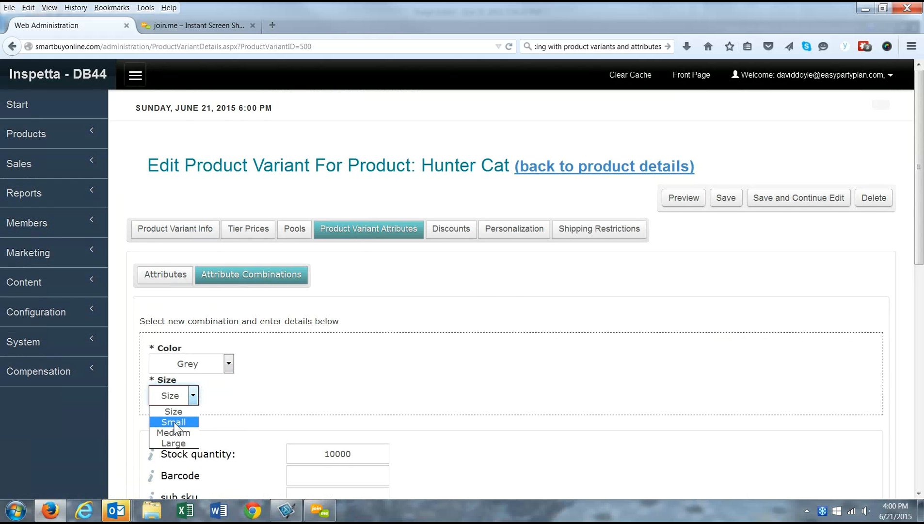
pyautogui.scroll(-5, 227, 410)
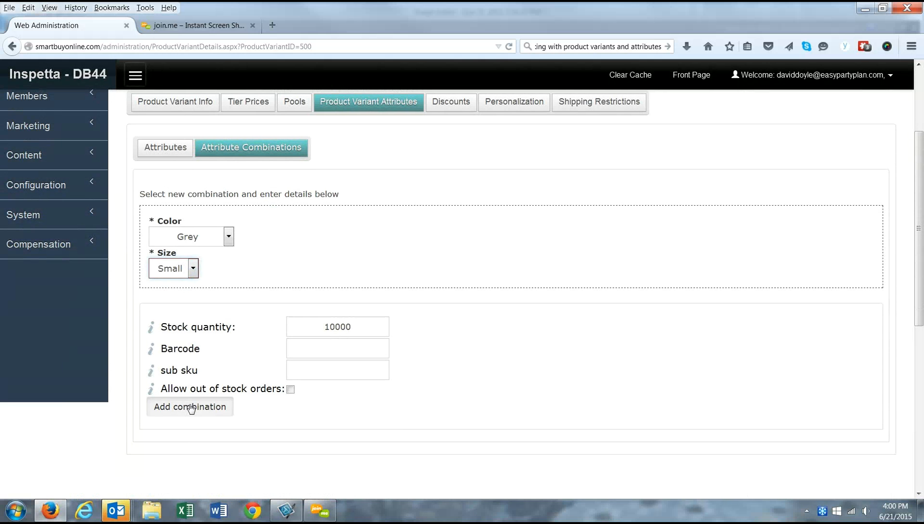
pyautogui.click(192, 407)
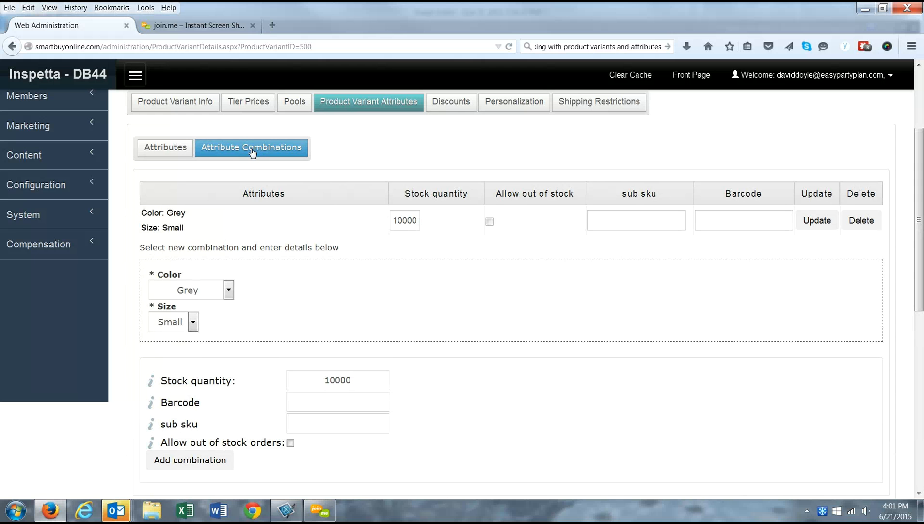
# Step: Add the Grey/Medium and Grey/Large combinations
pyautogui.click(193, 320)
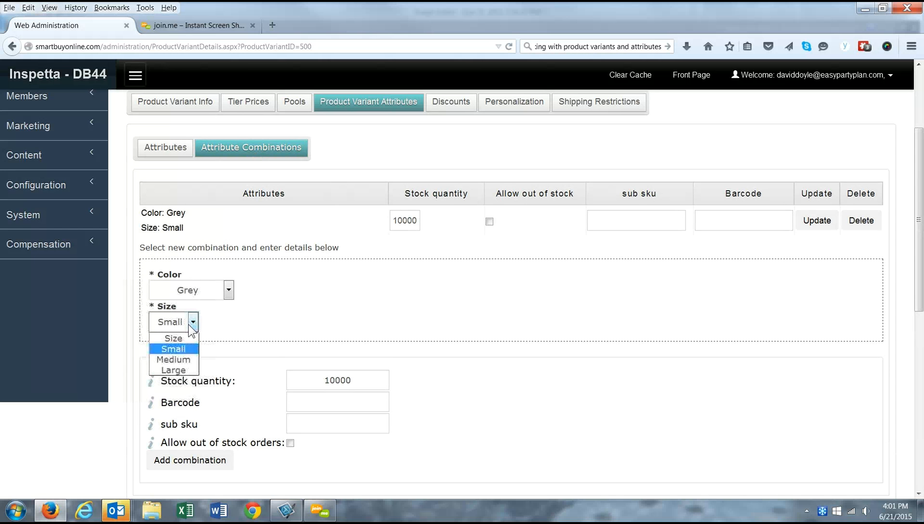
pyautogui.click(171, 357)
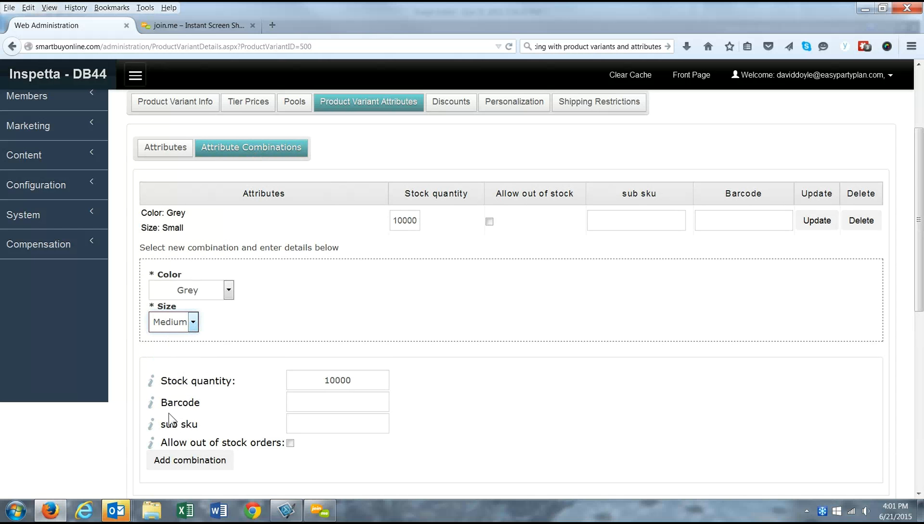
pyautogui.click(179, 460)
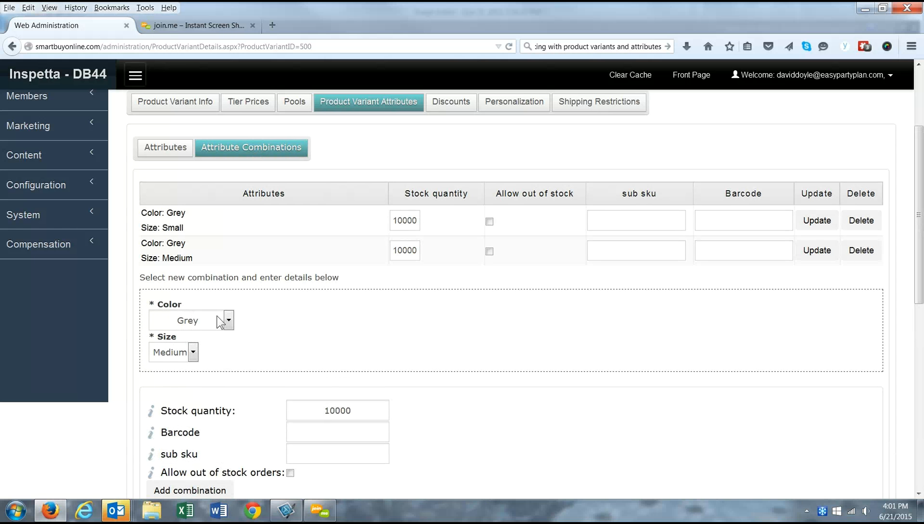
pyautogui.click(193, 353)
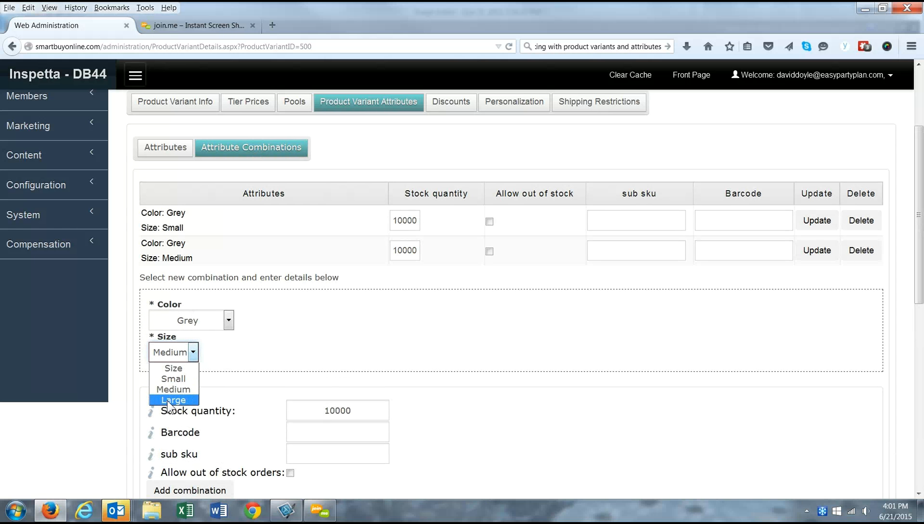
pyautogui.click(168, 401)
pyautogui.scroll(-3, 156, 421)
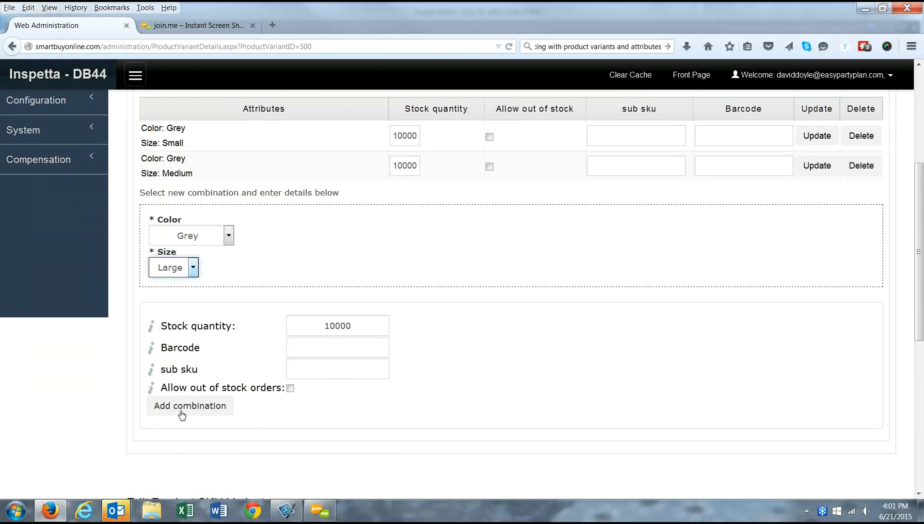
pyautogui.click(183, 416)
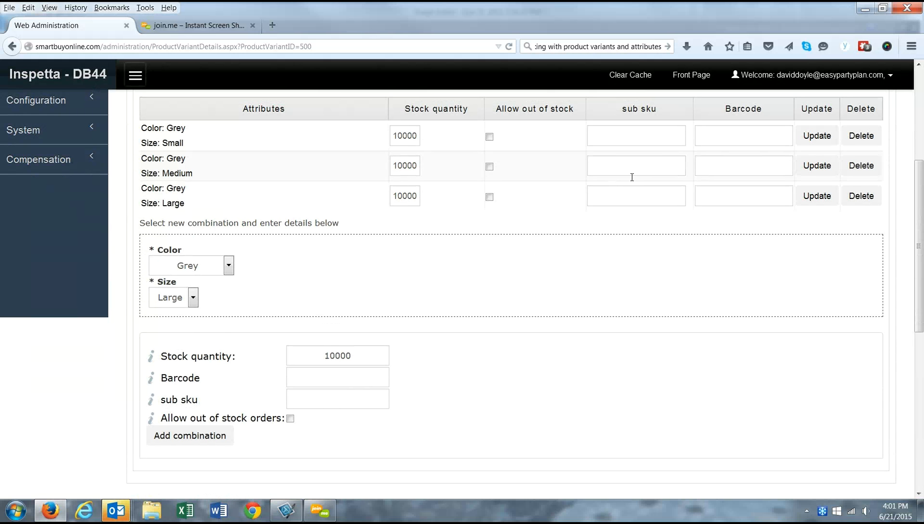
# Step: Save the Hunter Cat variant's combinations and keep editing
pyautogui.click(217, 433)
pyautogui.scroll(5, 577, 377)
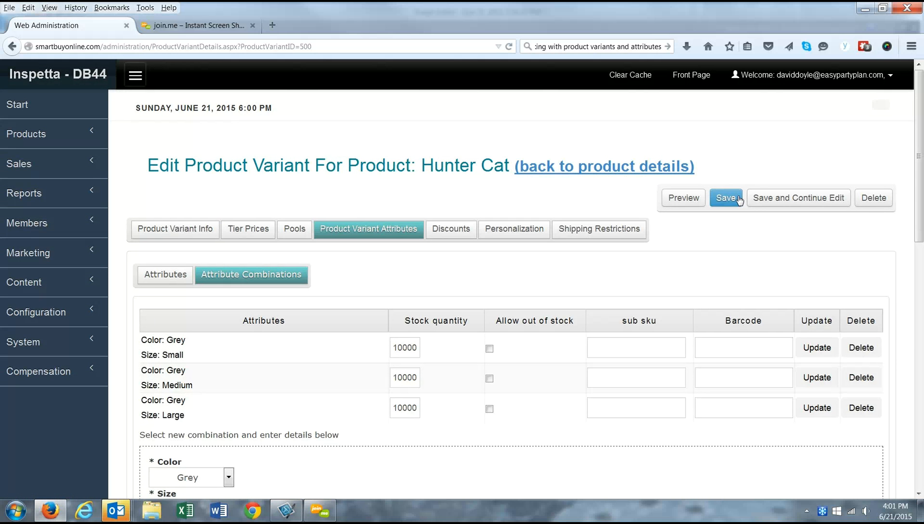
pyautogui.click(792, 198)
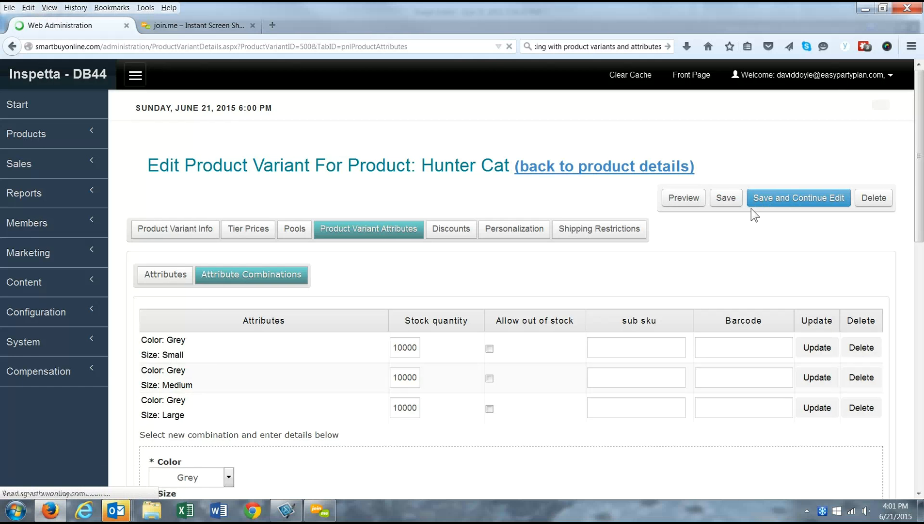
# Step: Review the Color attribute's values, then go back to the Hunter Cat variant ID 500 page
pyautogui.click(162, 277)
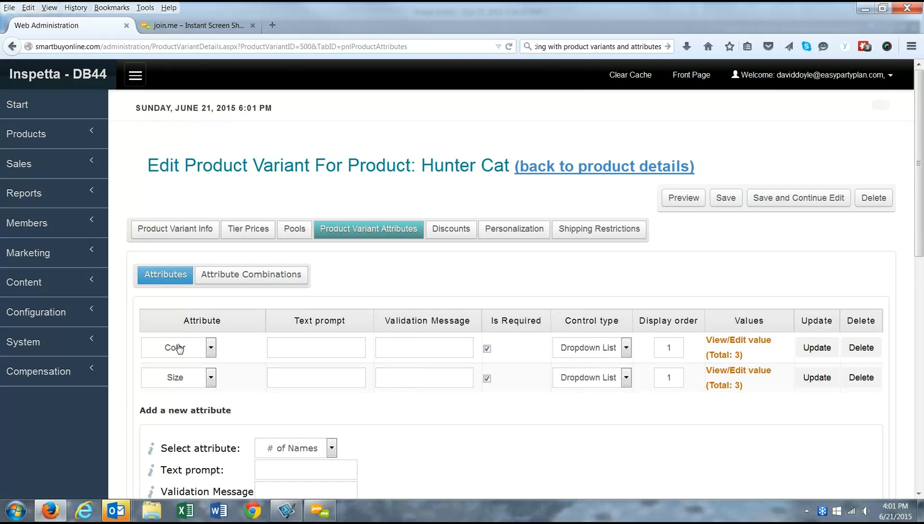
pyautogui.click(210, 348)
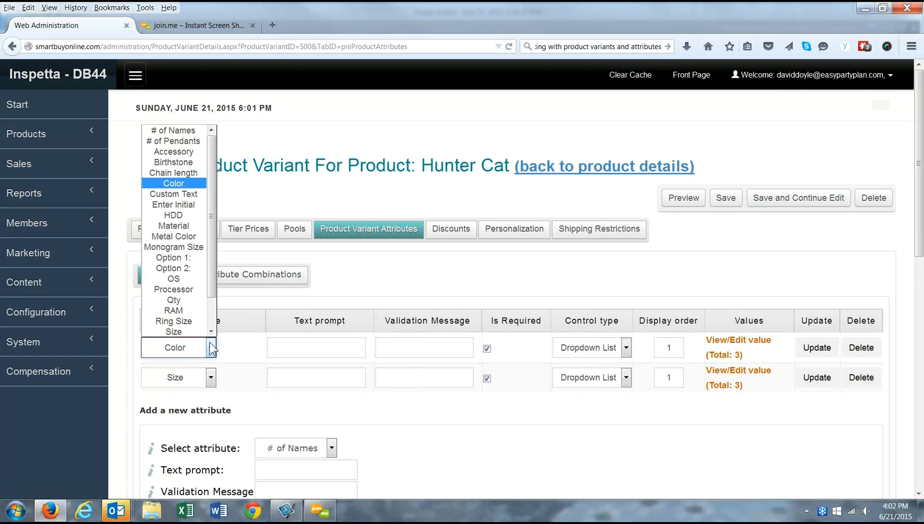
pyautogui.click(484, 436)
pyautogui.click(726, 355)
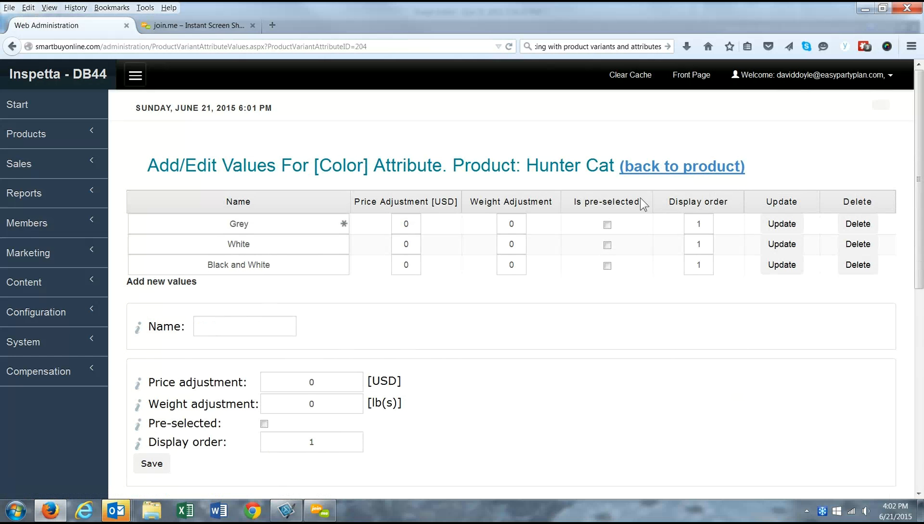
pyautogui.click(677, 164)
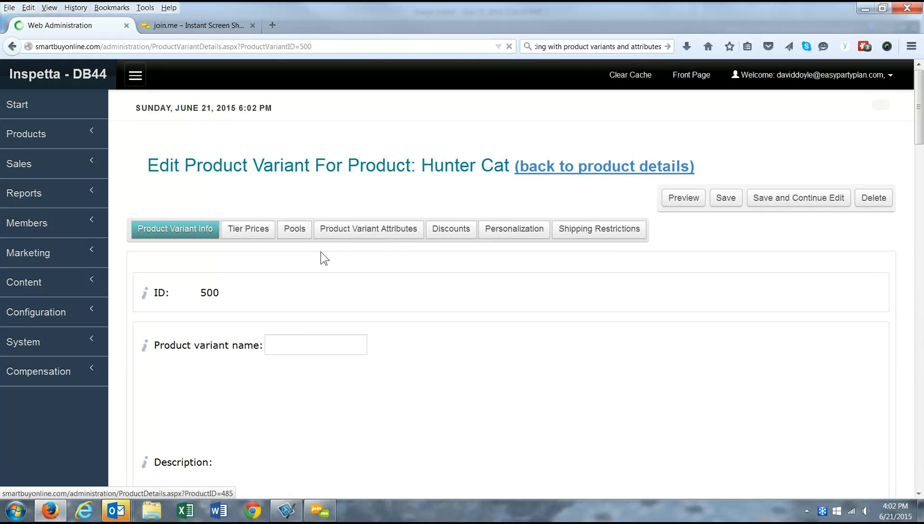
# Step: Review the Grey combinations and add a White / Small combination
pyautogui.click(341, 231)
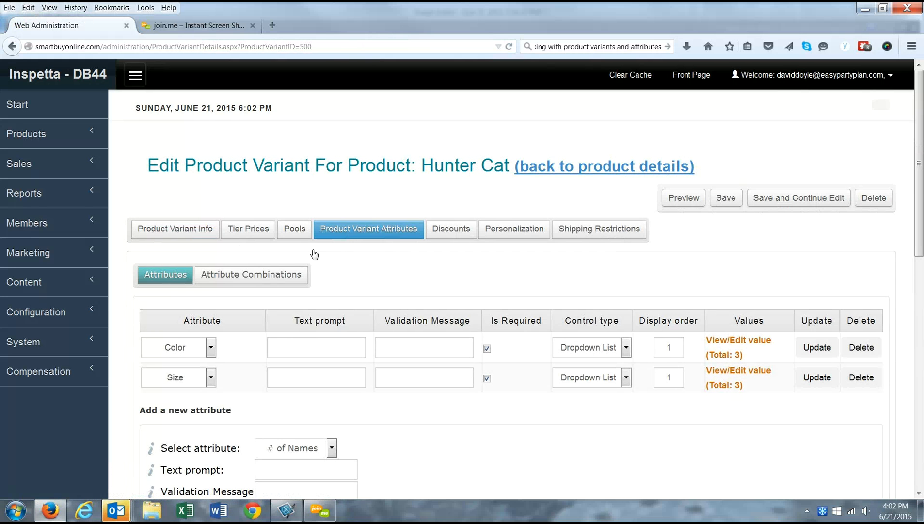
pyautogui.click(237, 277)
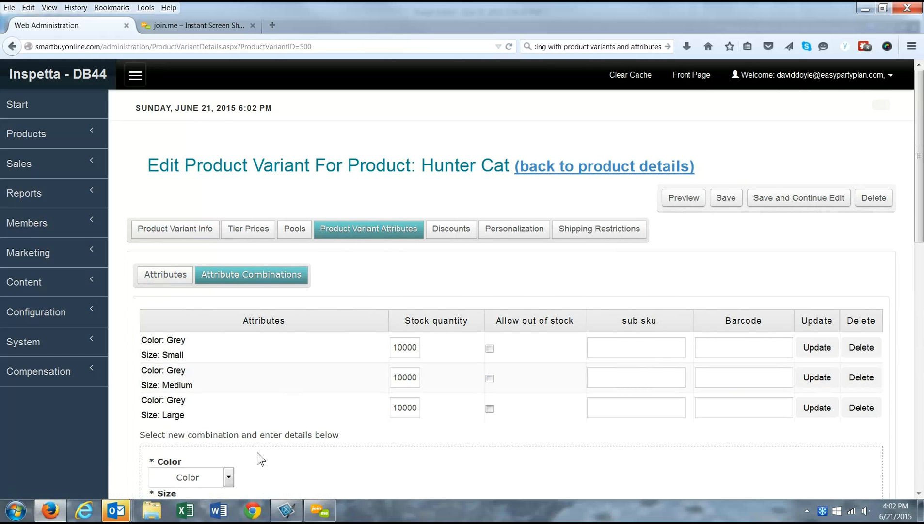
pyautogui.scroll(-4, 250, 399)
pyautogui.click(229, 372)
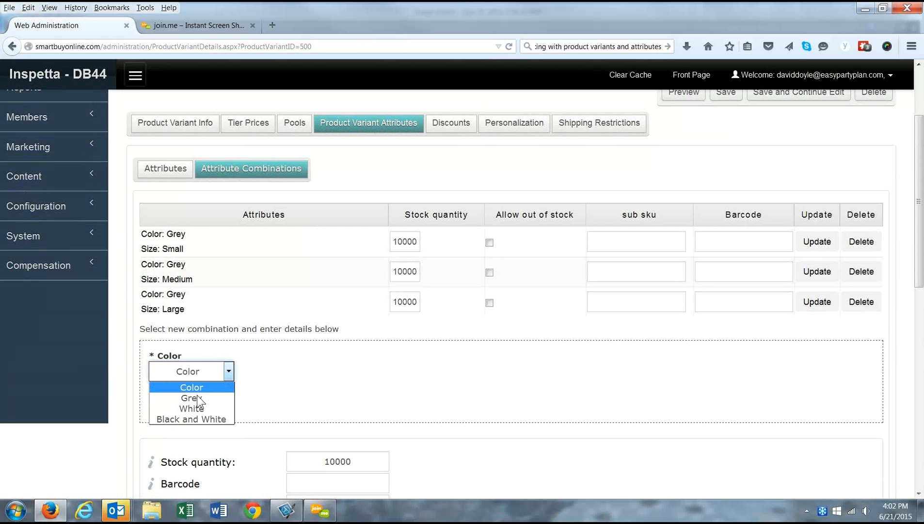
pyautogui.click(192, 408)
pyautogui.click(193, 407)
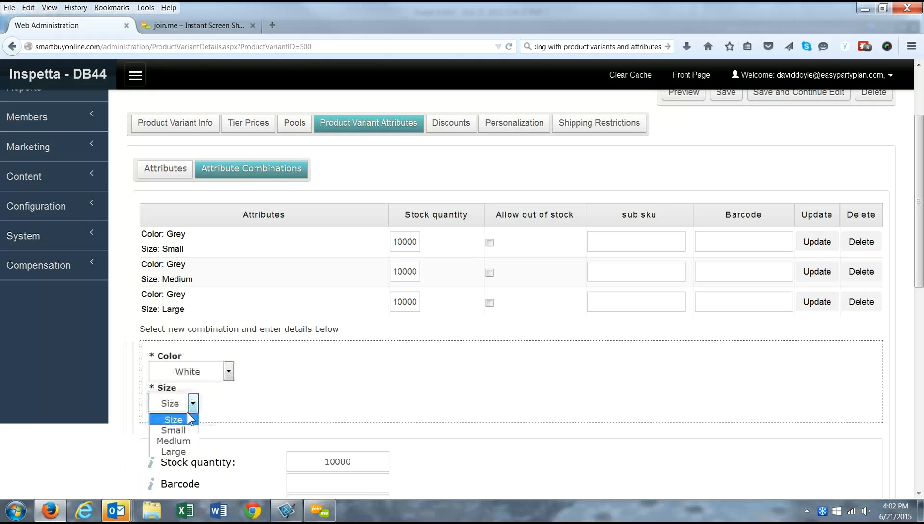
pyautogui.click(179, 427)
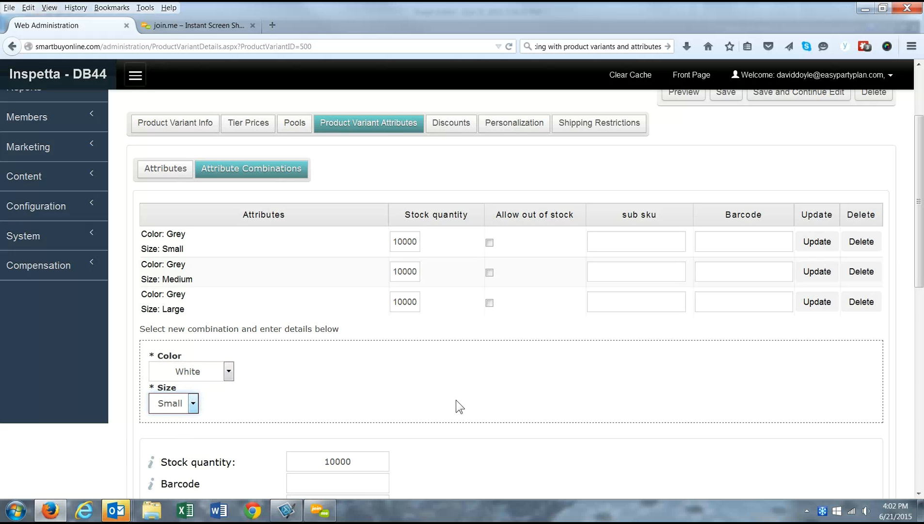
pyautogui.scroll(-4, 319, 436)
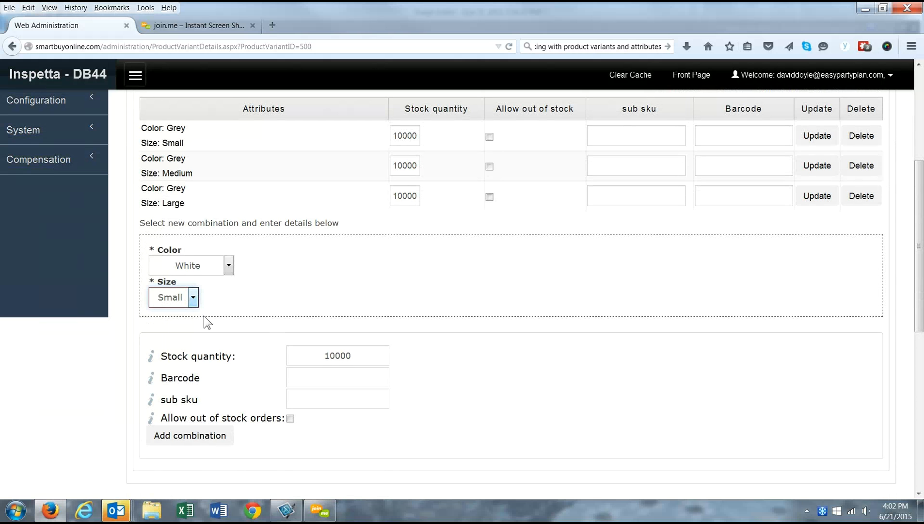
pyautogui.click(208, 436)
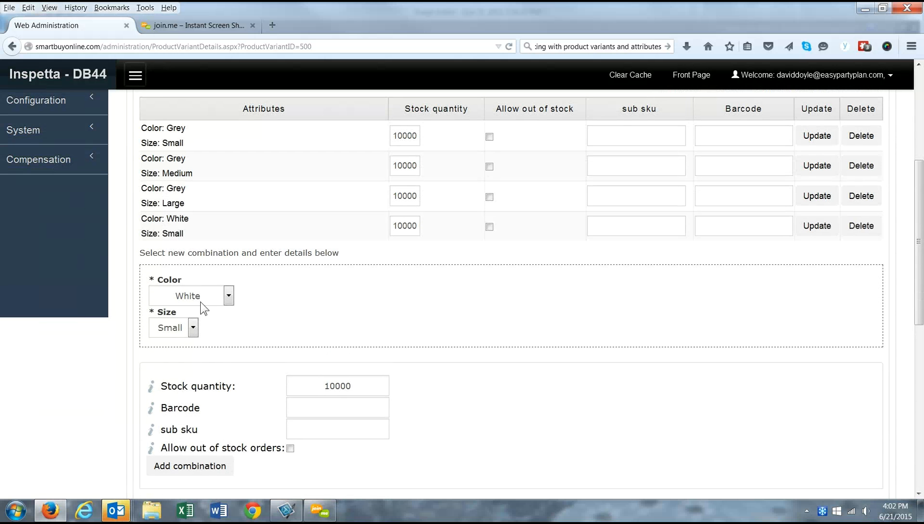
# Step: Add White / Medium and White / Large combinations, each stocked at 10000
pyautogui.click(193, 327)
pyautogui.click(172, 363)
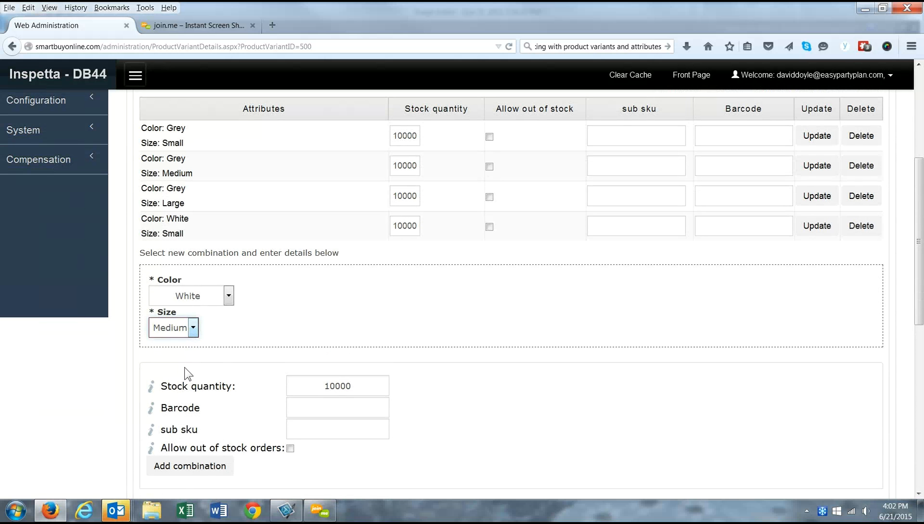
pyautogui.click(184, 468)
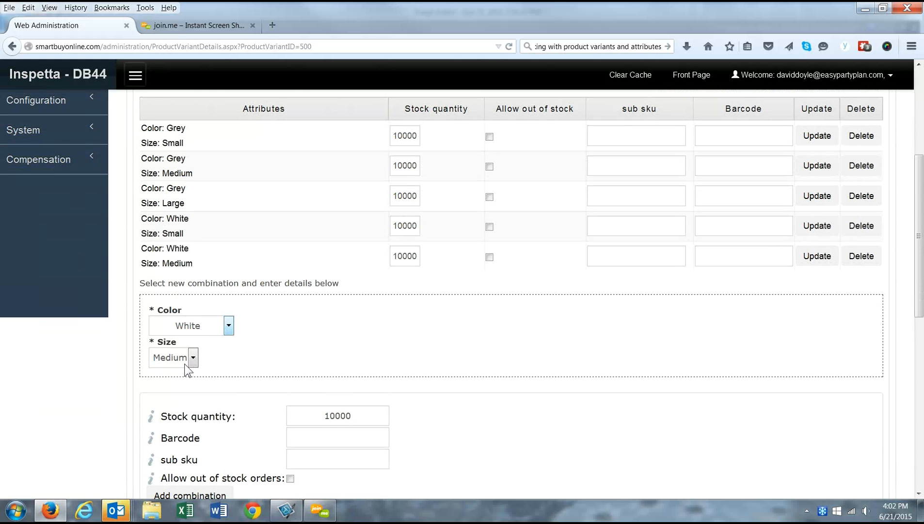
pyautogui.click(194, 364)
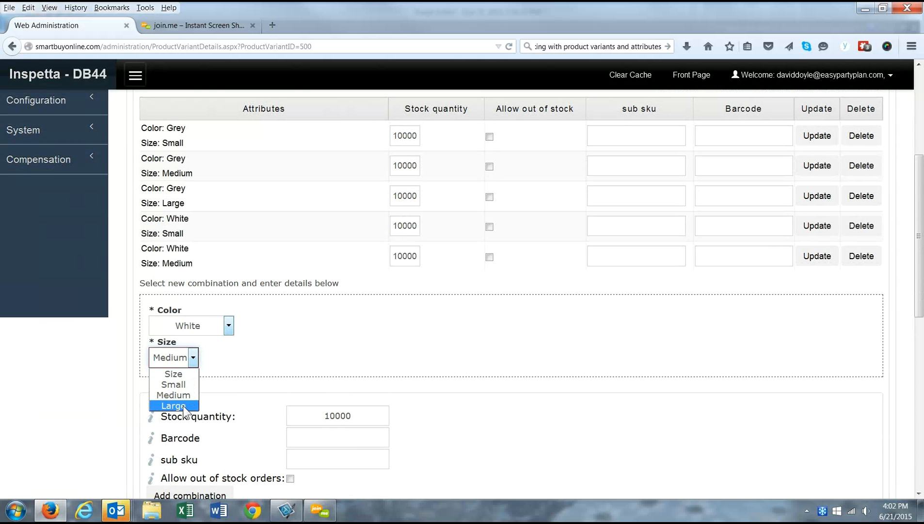
pyautogui.click(196, 402)
pyautogui.scroll(-2, 164, 403)
pyautogui.click(170, 413)
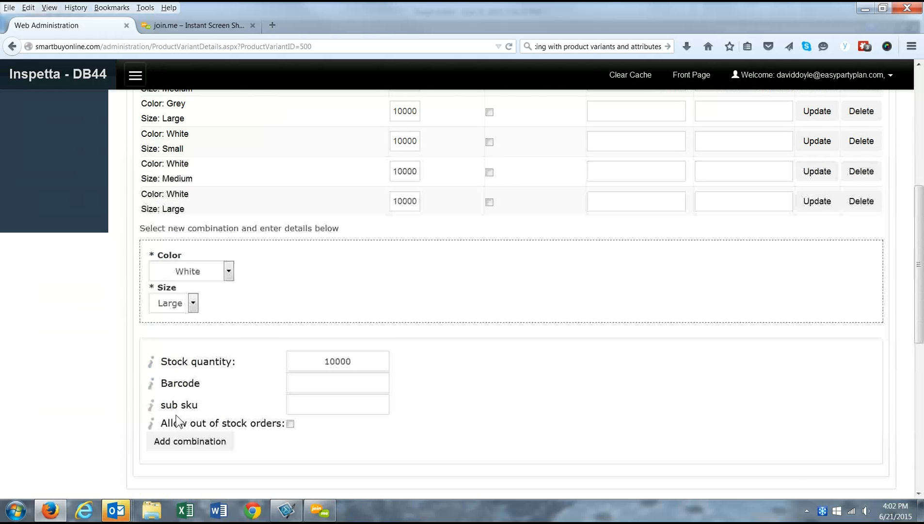
pyautogui.scroll(4, 229, 213)
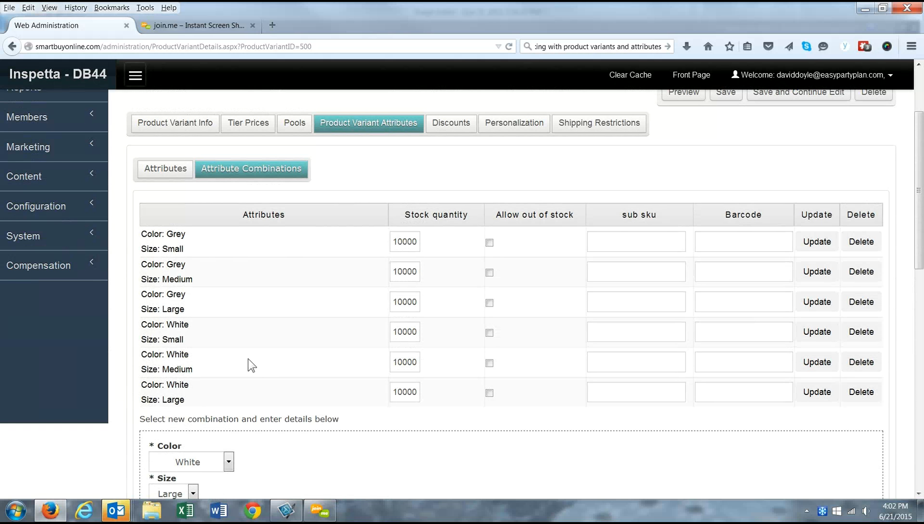
pyautogui.scroll(-2, 242, 287)
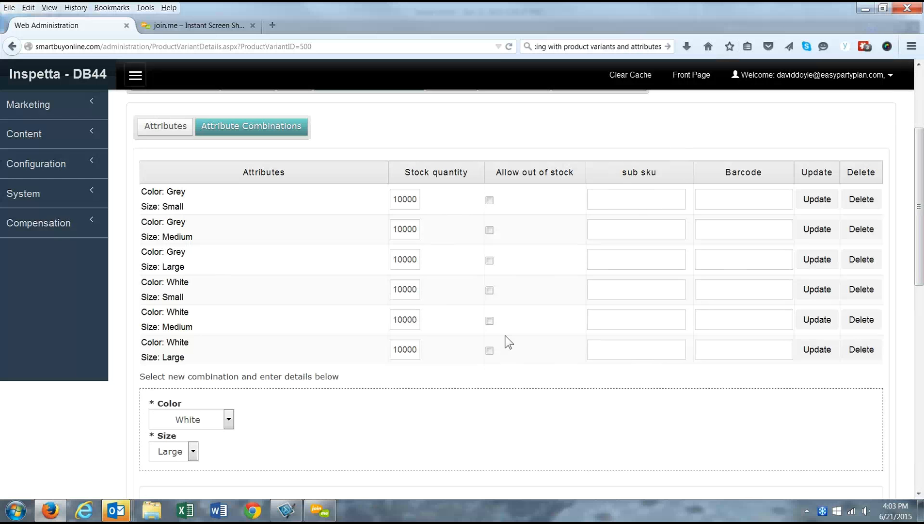
pyautogui.scroll(3, 444, 182)
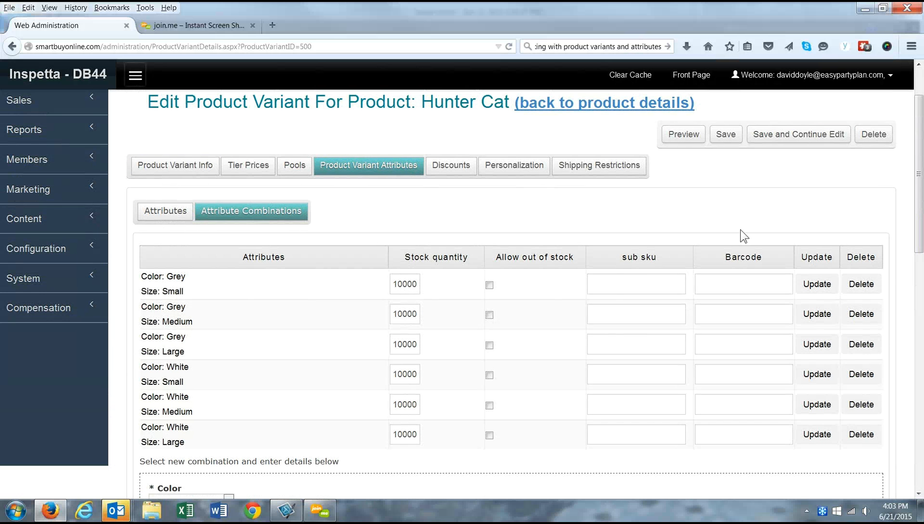
# Step: Save the variant, return to Hunter Cat's product details, and preview its storefront page
pyautogui.click(724, 138)
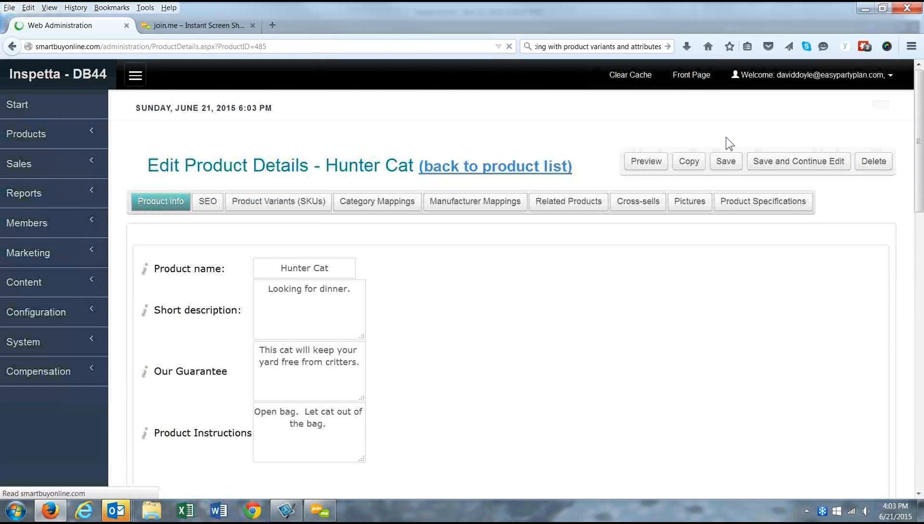
pyautogui.click(276, 208)
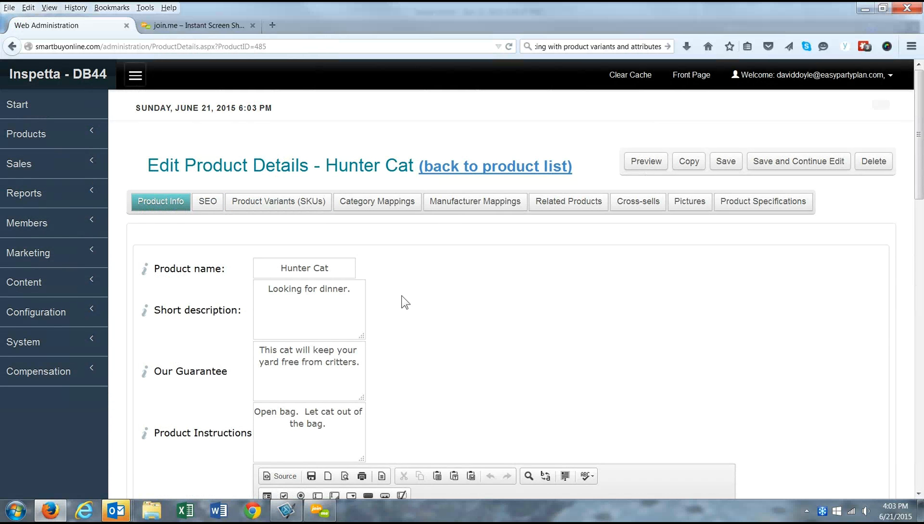
pyautogui.click(641, 164)
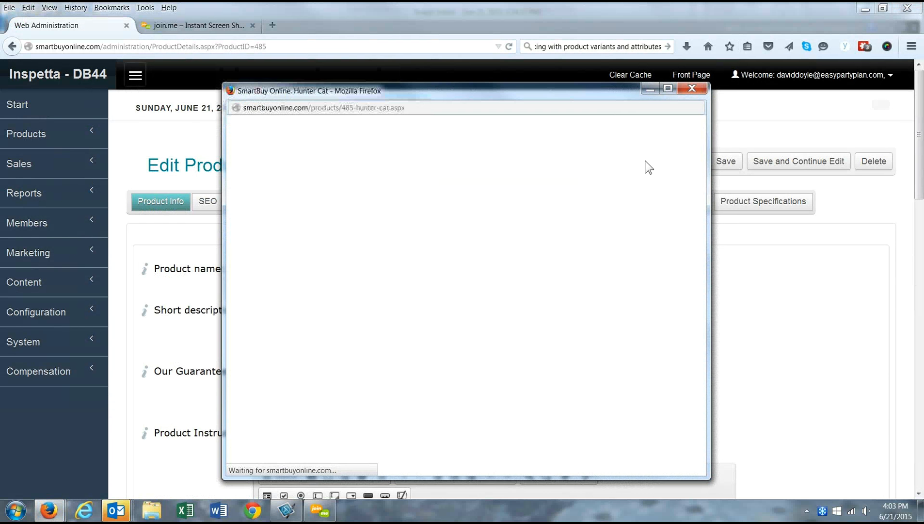
pyautogui.moveTo(699, 159); pyautogui.dragTo(685, 134)
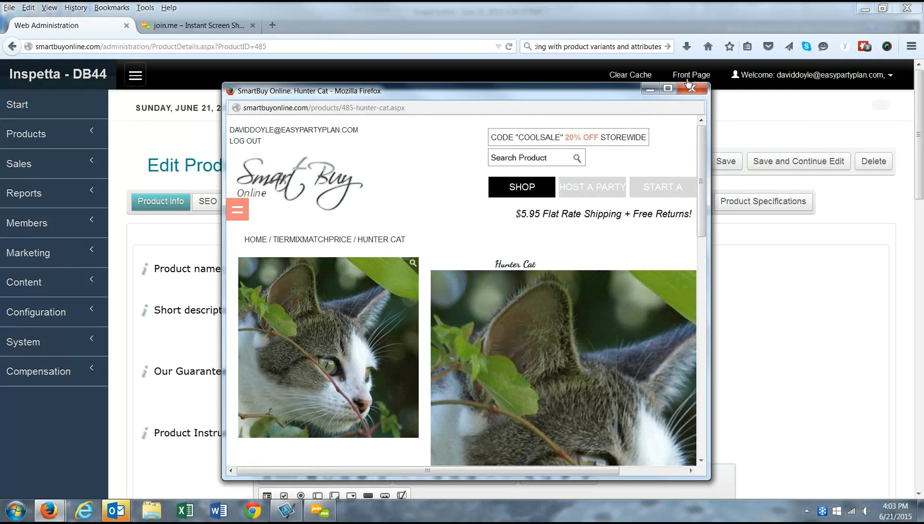
pyautogui.scroll(-7, 494, 264)
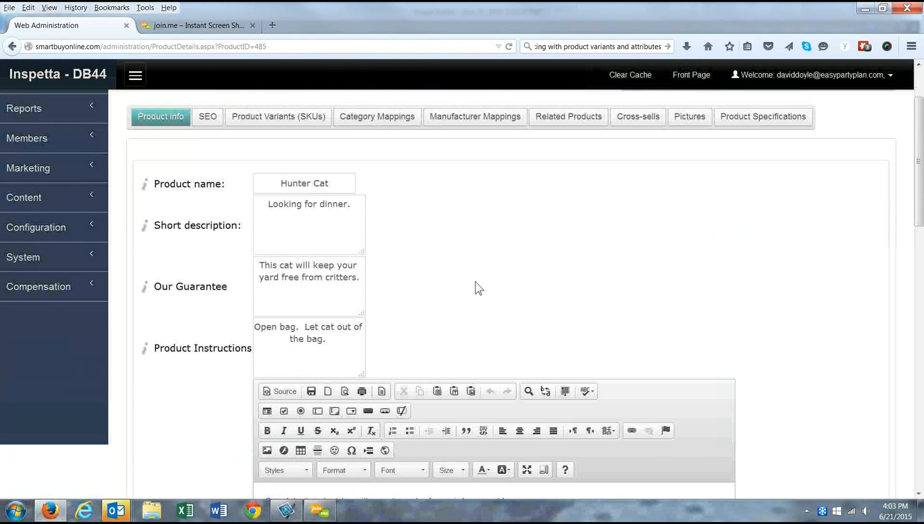
pyautogui.scroll(-5, 371, 272)
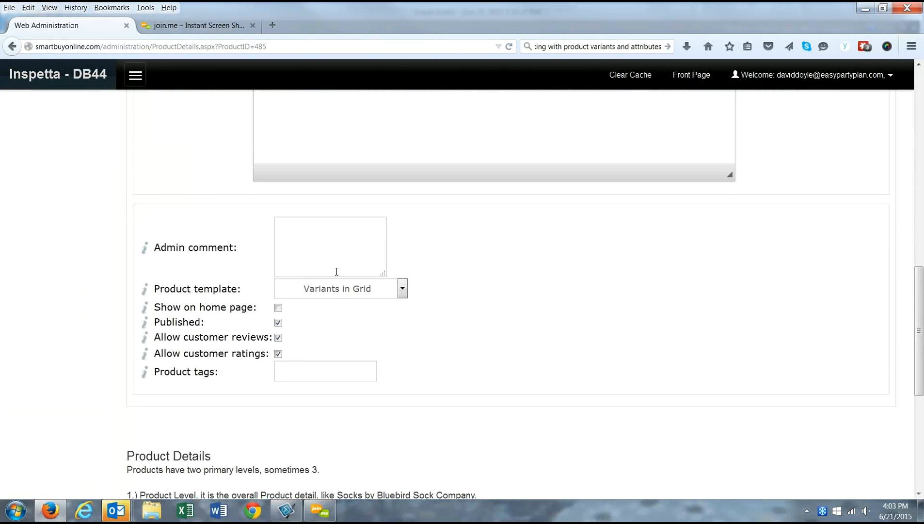
pyautogui.click(405, 288)
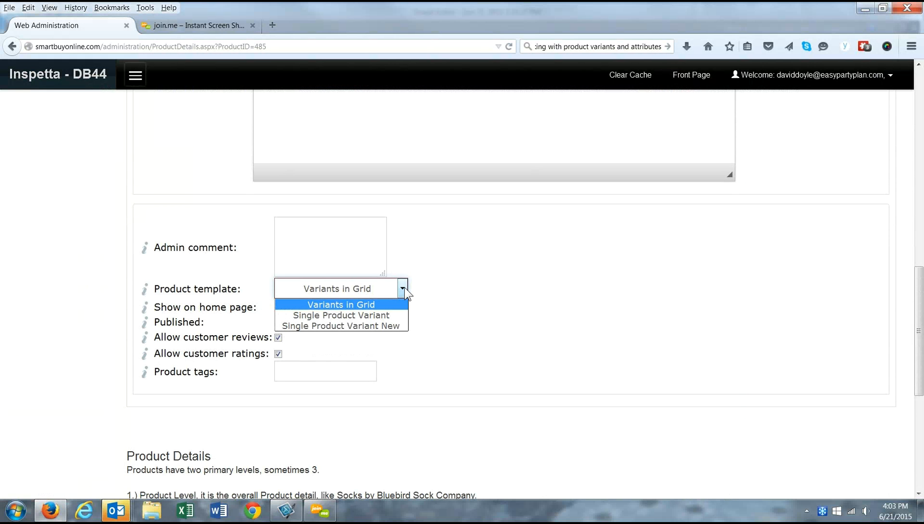
pyautogui.click(319, 326)
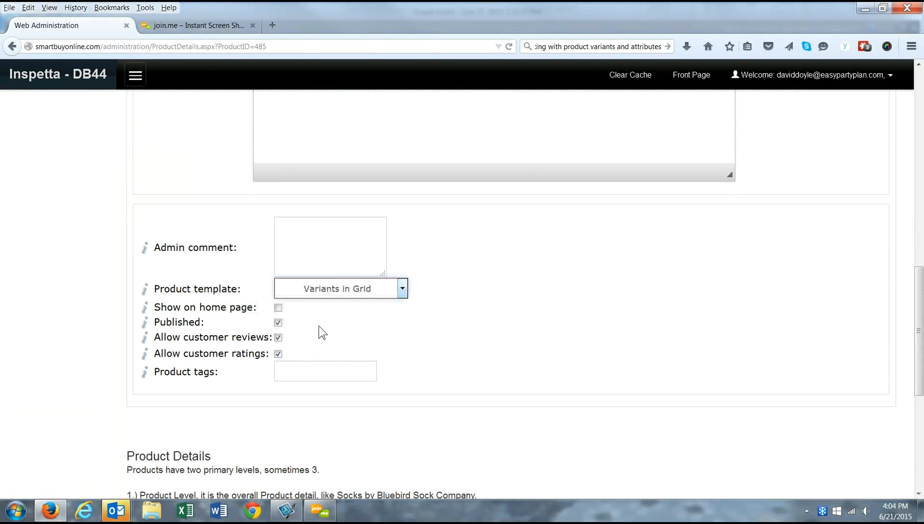
pyautogui.scroll(12, 593, 302)
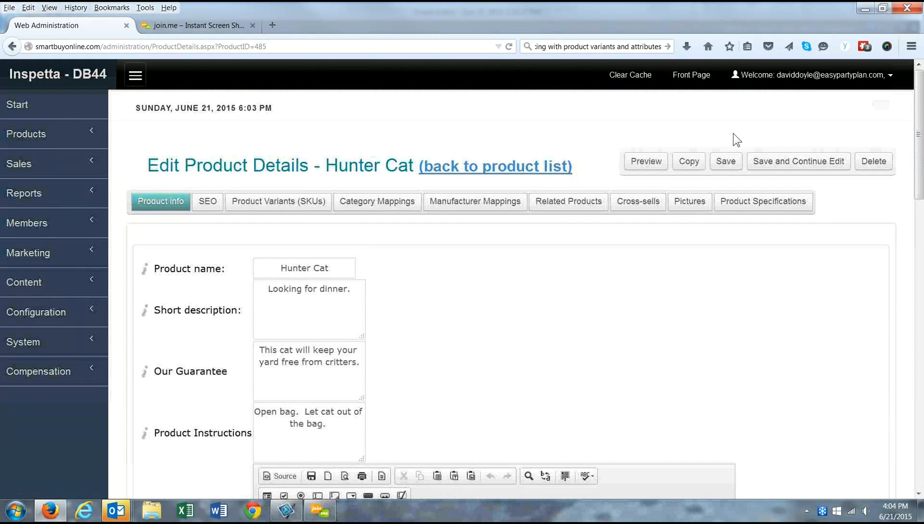
# Step: Save Hunter Cat's product details and look over the storefront home page
pyautogui.click(726, 162)
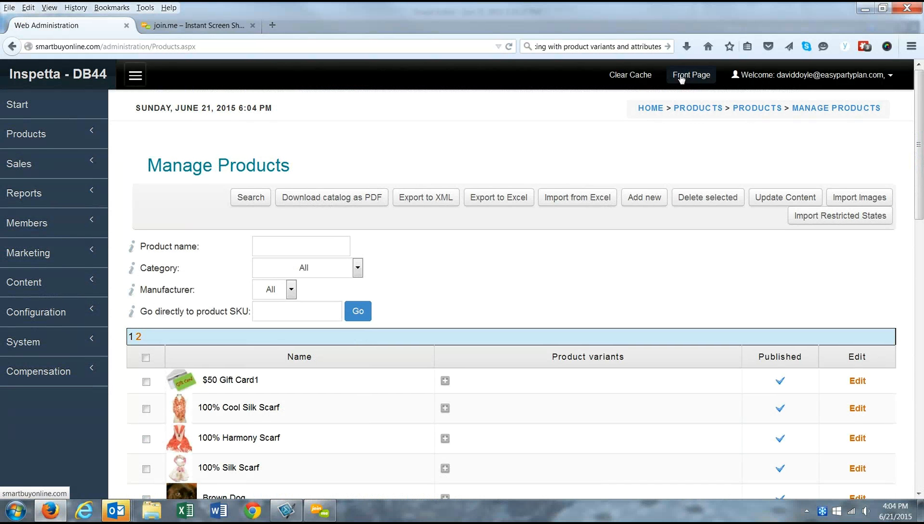
pyautogui.click(683, 76)
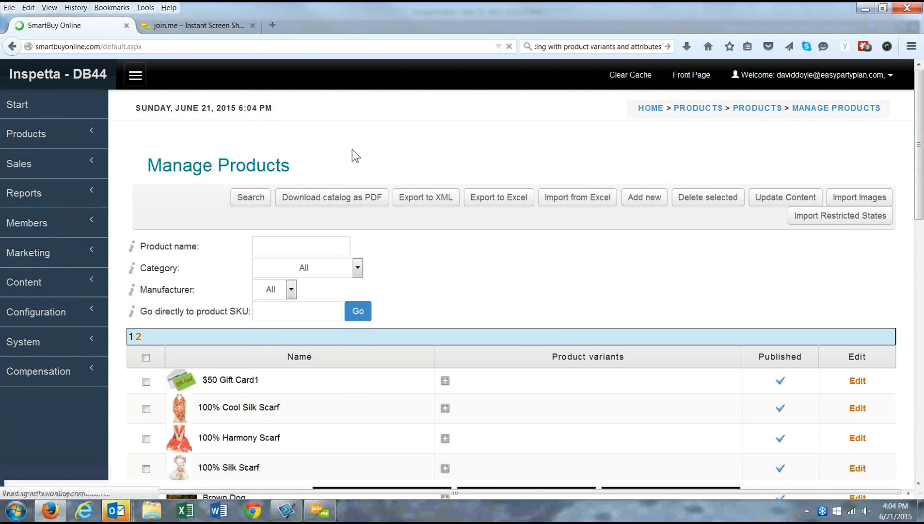
pyautogui.scroll(-2, 384, 220)
pyautogui.scroll(-5, 381, 221)
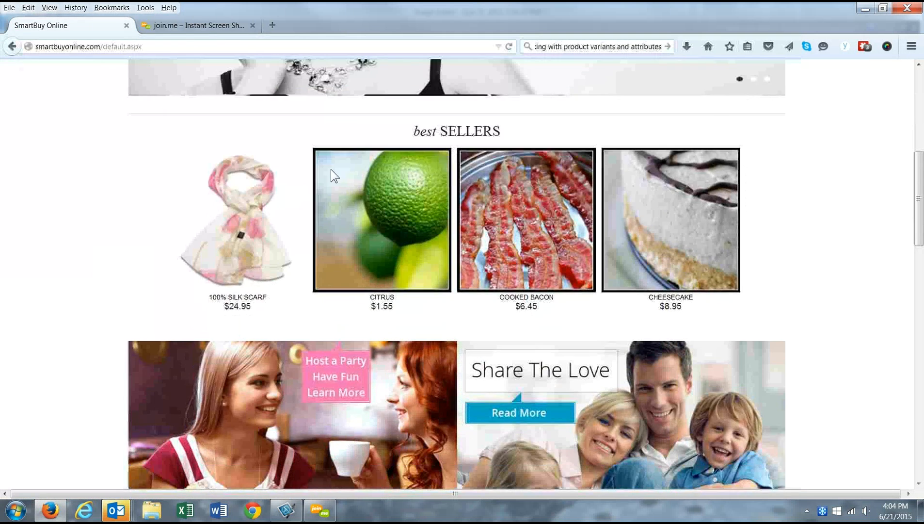
pyautogui.scroll(5, 333, 174)
# Step: Return to the admin and expand the Products section of the sidebar
pyautogui.click(11, 48)
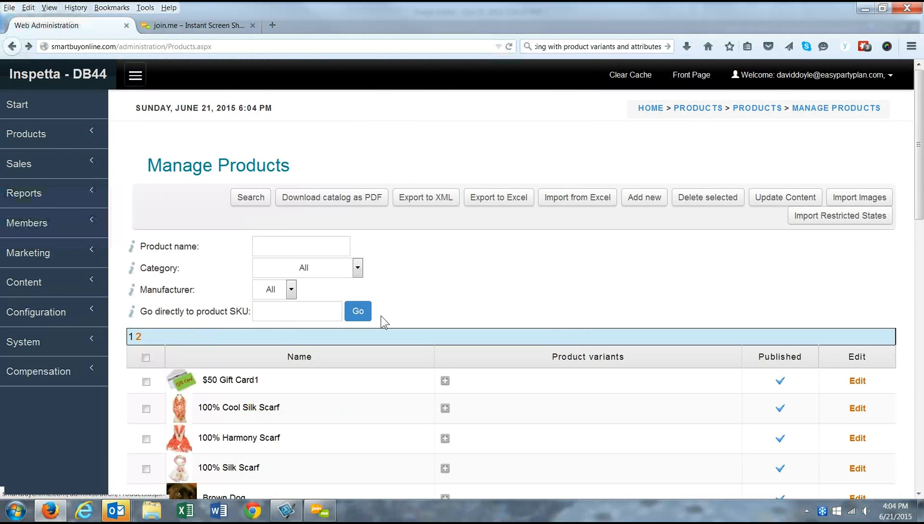
pyautogui.scroll(-4, 378, 306)
pyautogui.scroll(-3, 347, 296)
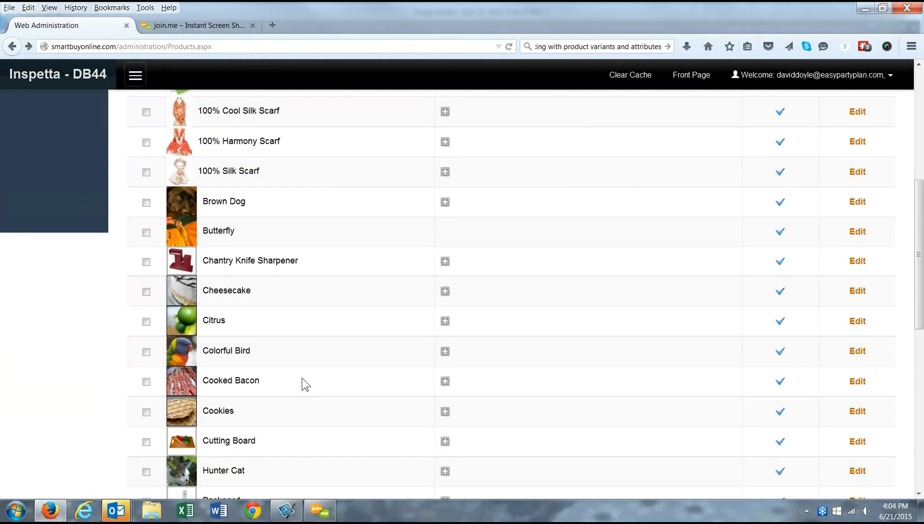
pyautogui.scroll(-4, 306, 383)
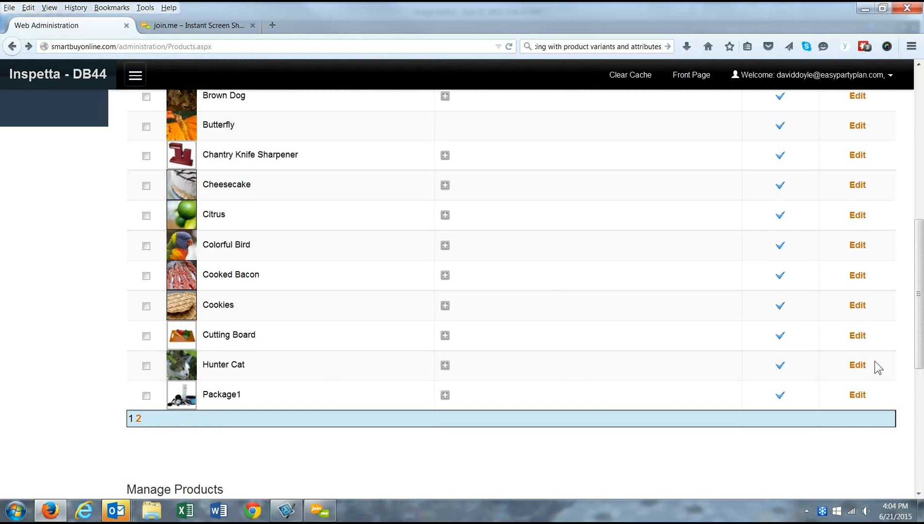
pyautogui.scroll(6, 358, 297)
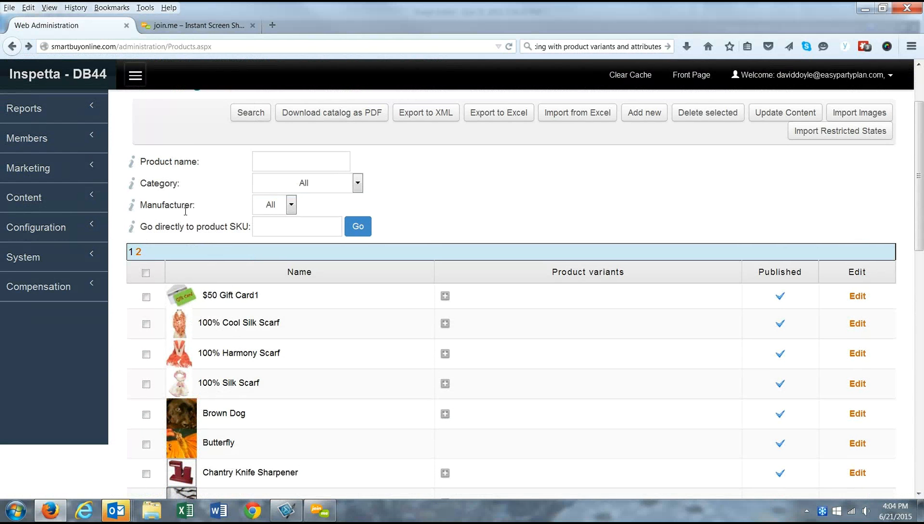
pyautogui.scroll(2, 46, 222)
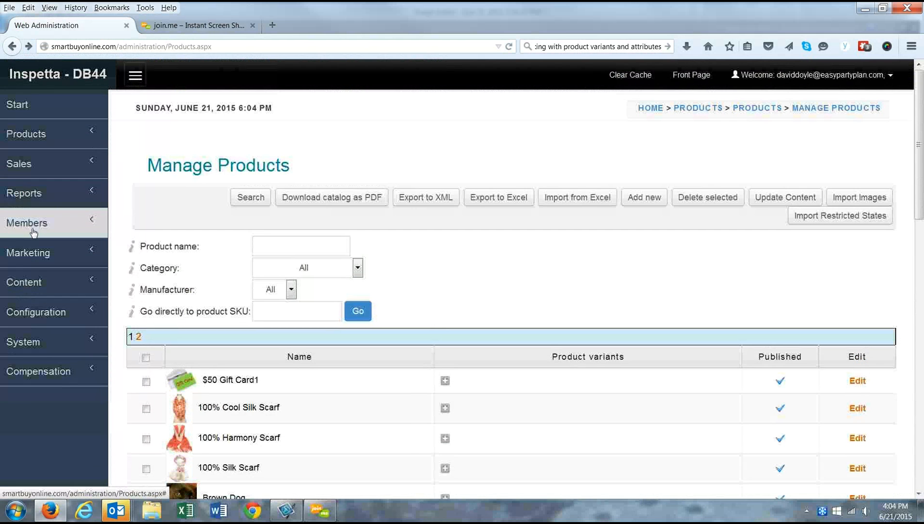
pyautogui.click(21, 141)
# Step: From the Categories list, edit the Catalog >> Scarves >> Silk Scarves category
pyautogui.click(25, 179)
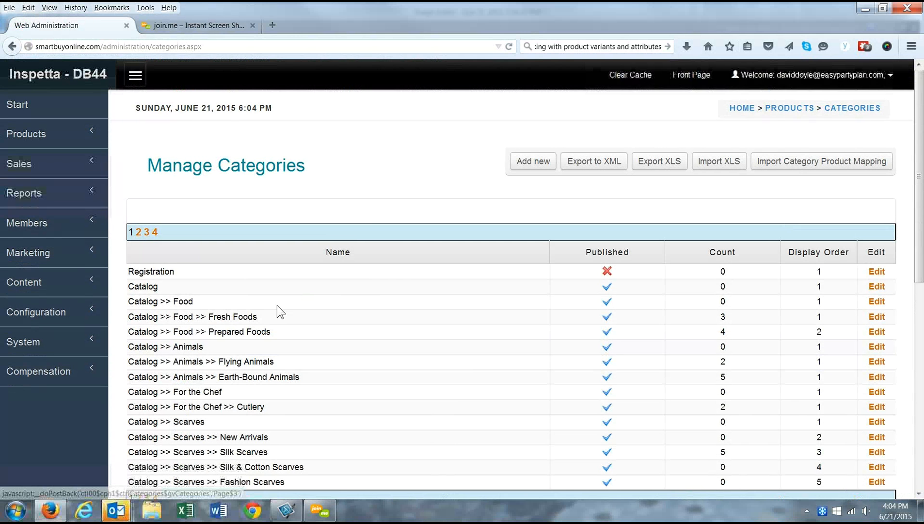
pyautogui.scroll(-3, 282, 333)
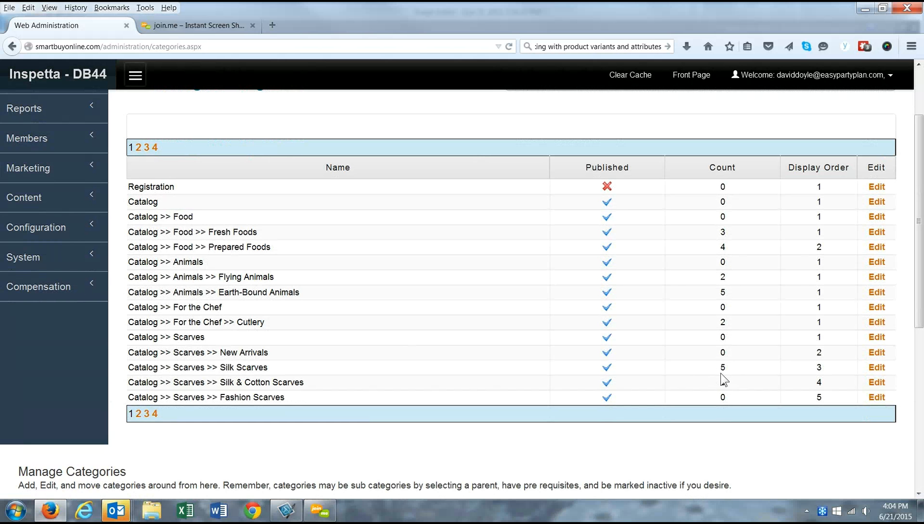
pyautogui.click(876, 369)
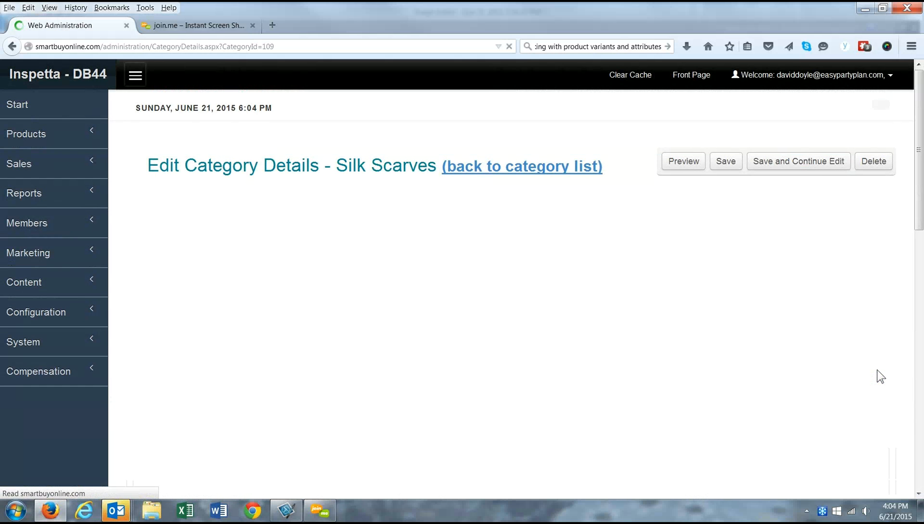
# Step: Search 'cat', add Hunter Cat to the Silk Scarves products, and save the category
pyautogui.click(239, 207)
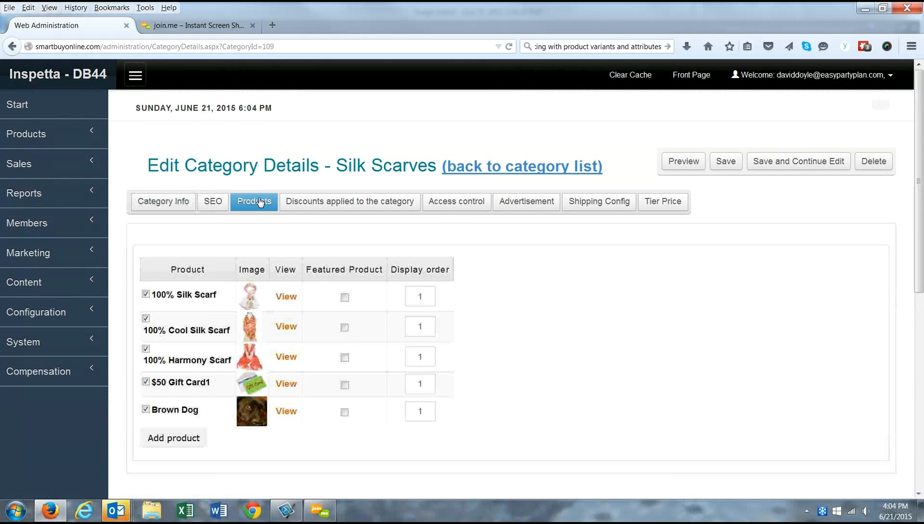
pyautogui.click(169, 442)
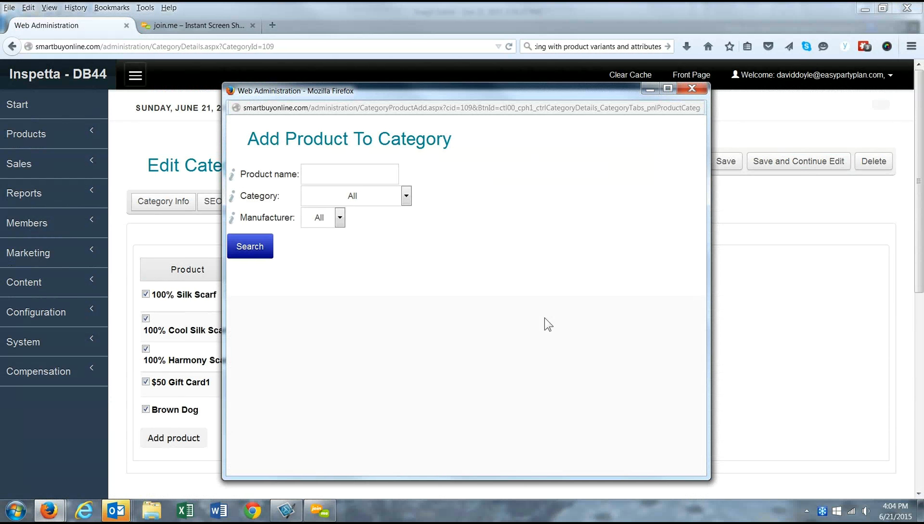
pyautogui.click(356, 176)
pyautogui.write('cat')
pyautogui.click(264, 239)
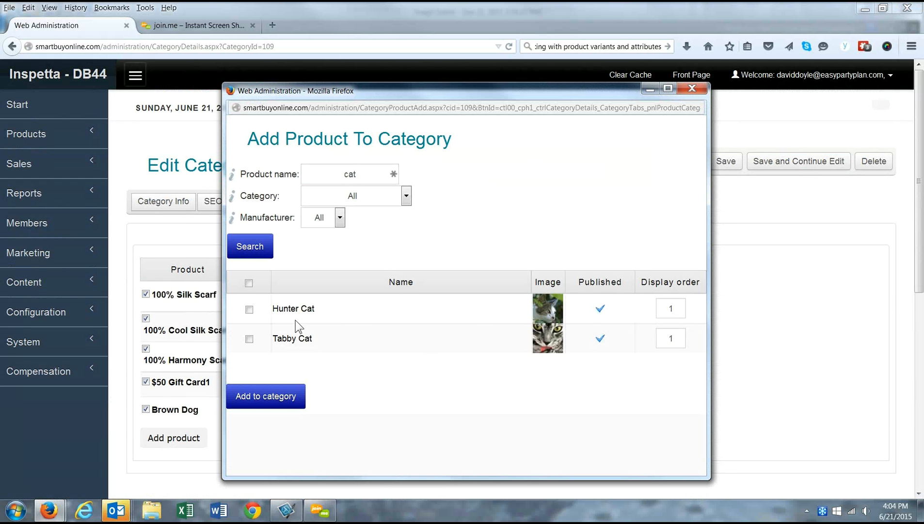
pyautogui.click(248, 309)
pyautogui.click(259, 400)
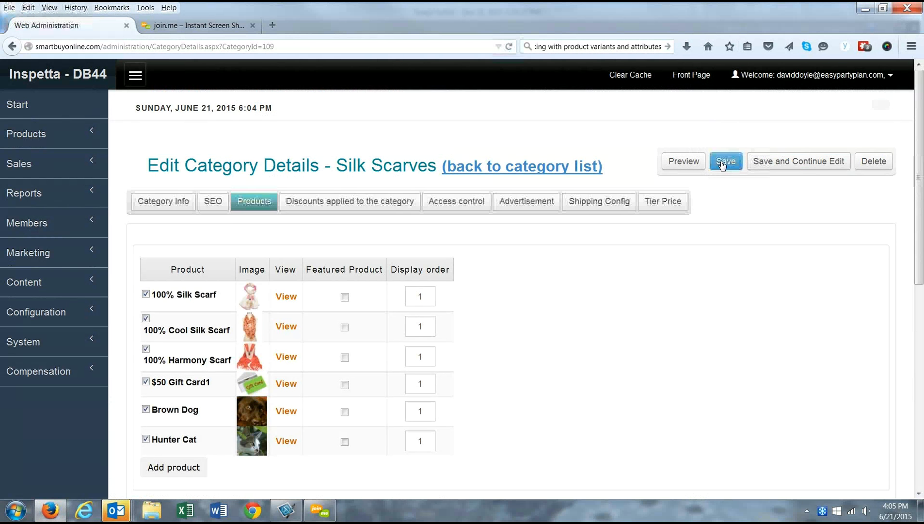
pyautogui.click(724, 163)
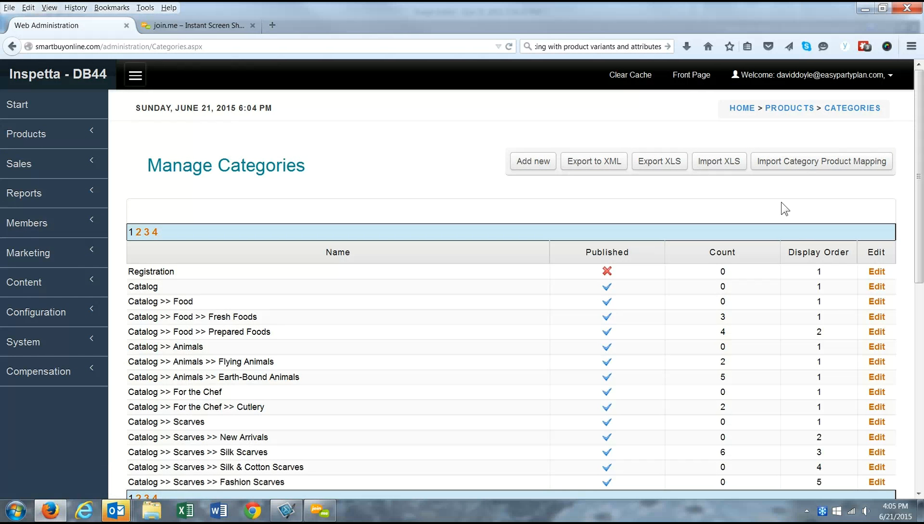
# Step: Browse the storefront's Silk Scarves category to find Hunter Cat listed at $79.95
pyautogui.click(687, 78)
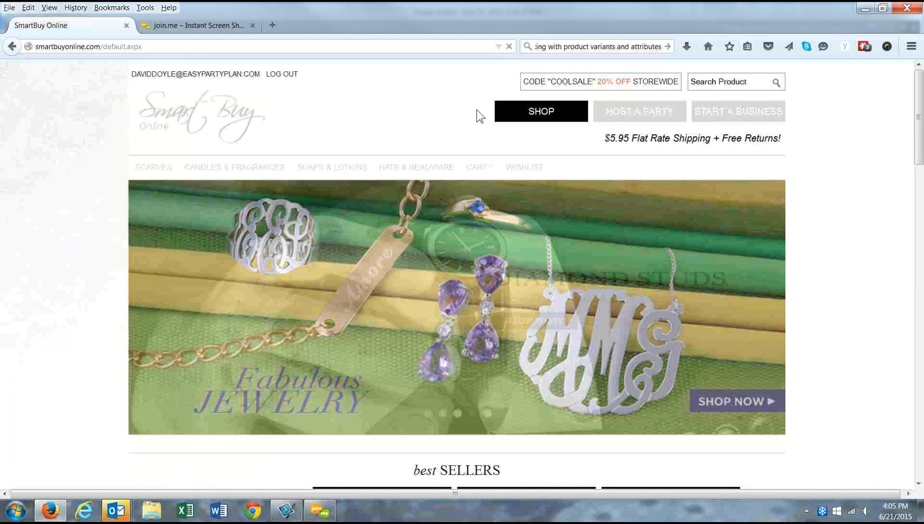
pyautogui.scroll(-7, 347, 235)
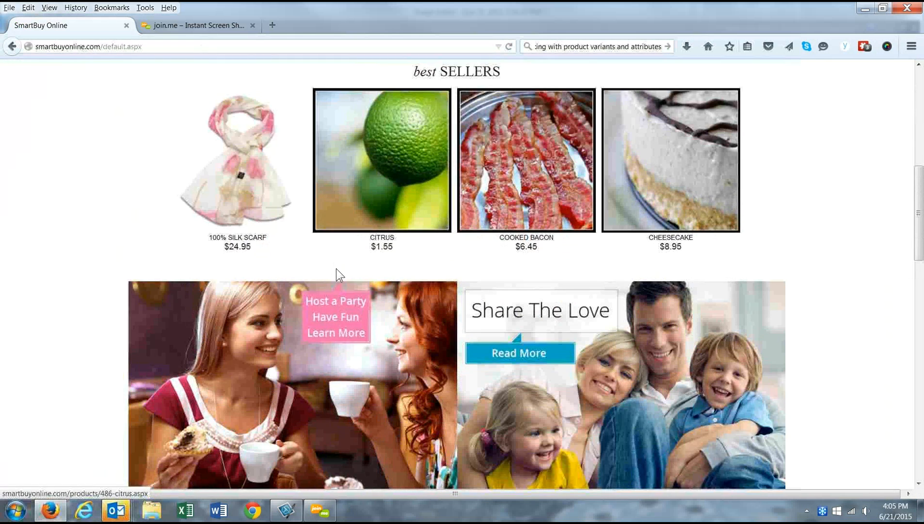
pyautogui.scroll(-5, 341, 286)
pyautogui.click(381, 391)
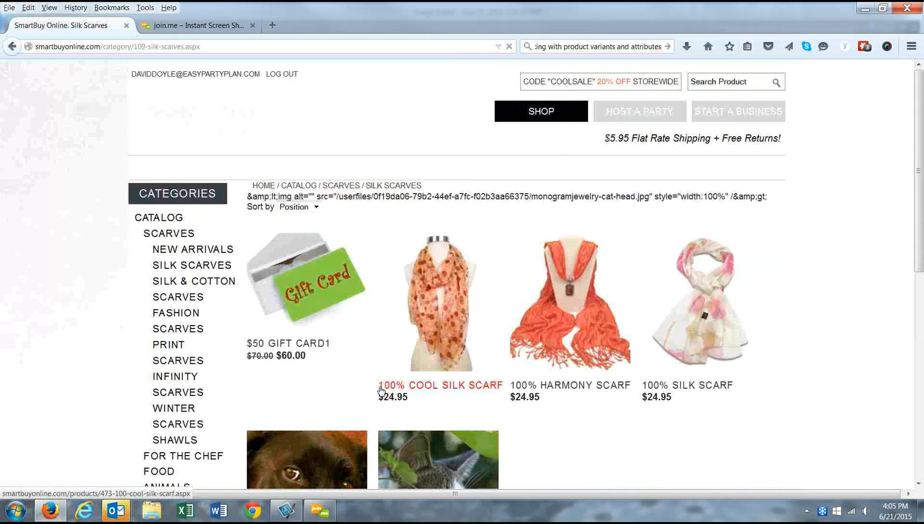
pyautogui.scroll(-2, 713, 350)
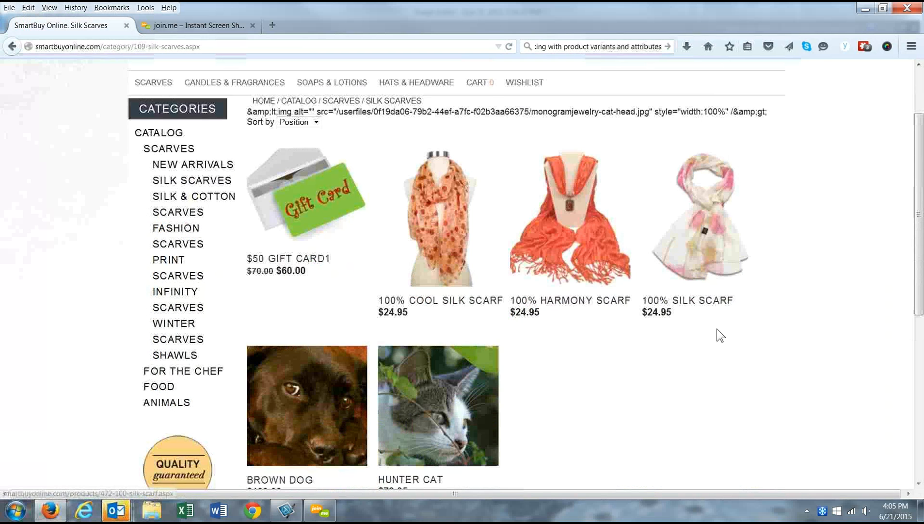
pyautogui.scroll(-2, 717, 332)
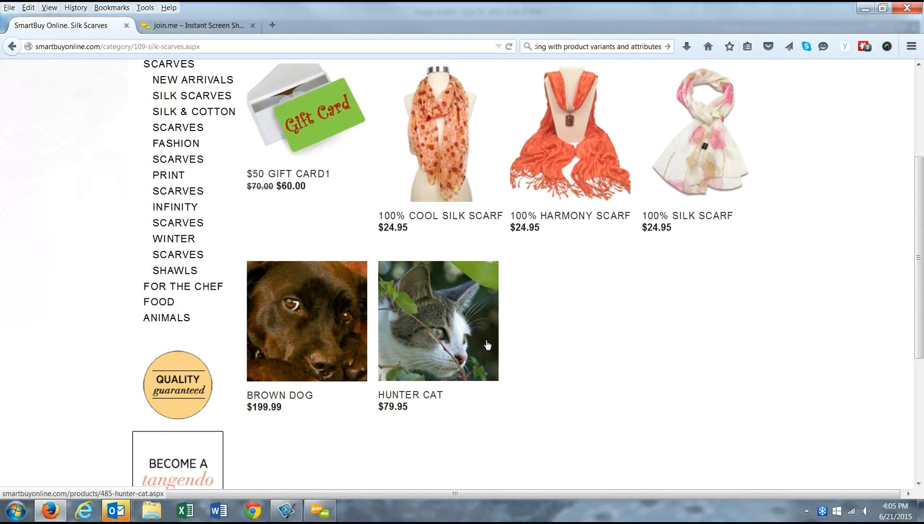
pyautogui.scroll(-1, 478, 339)
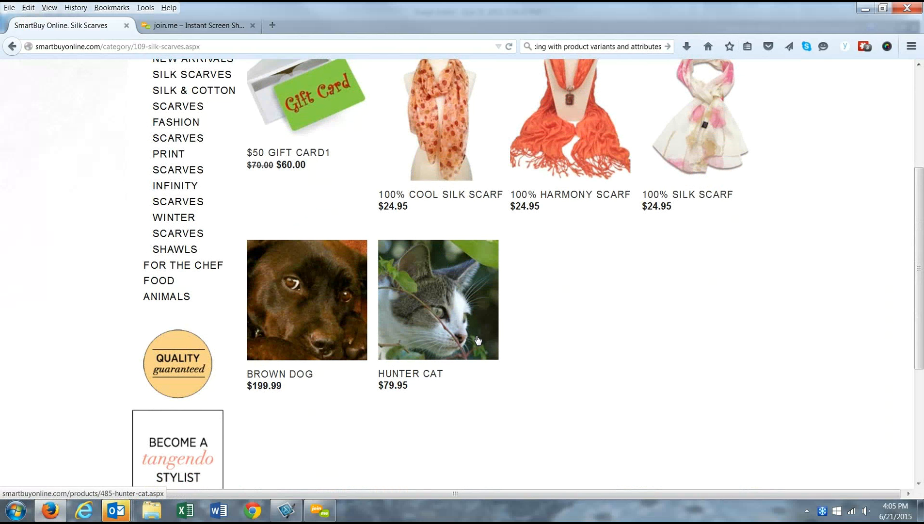
# Step: Open Hunter Cat's storefront page showing its Color and Size options from $79.95
pyautogui.click(468, 290)
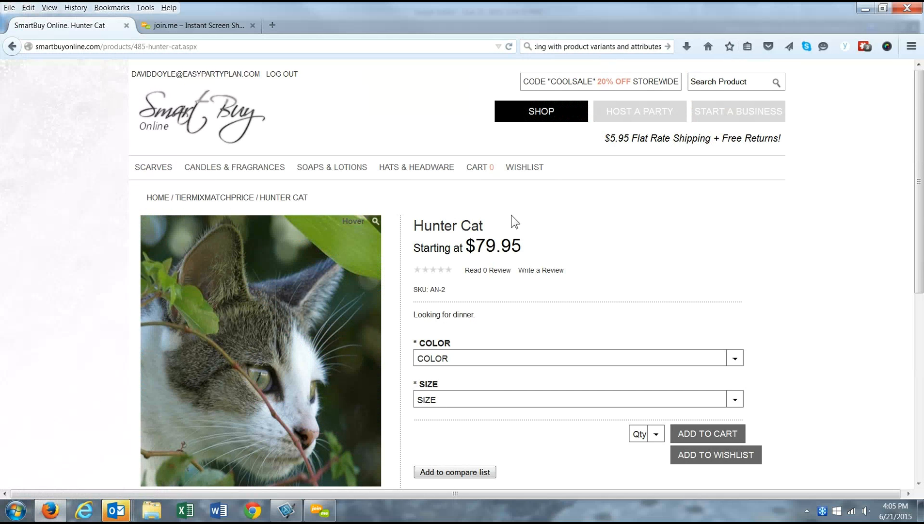
pyautogui.scroll(-1, 579, 268)
pyautogui.scroll(-3, 573, 270)
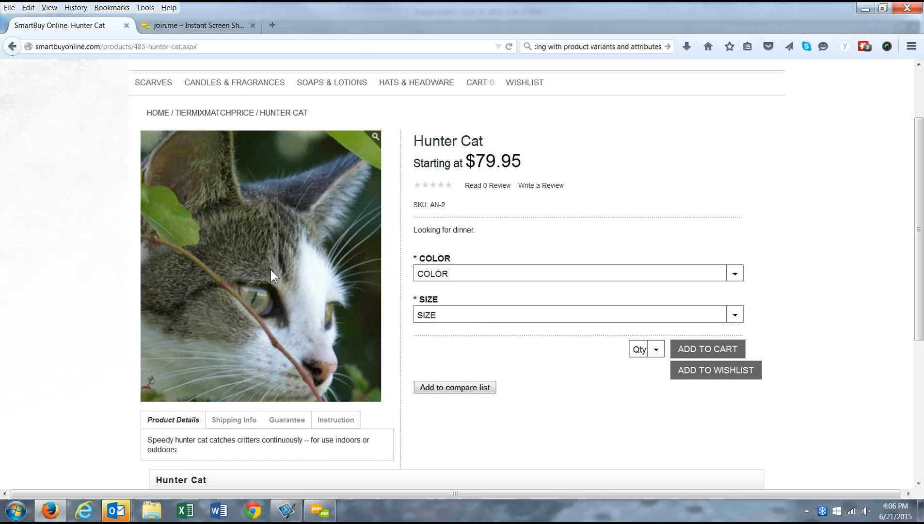
# Step: Add one Grey, Medium Hunter Cat to the cart and check the $79.95 mini-cart subtotal
pyautogui.click(477, 275)
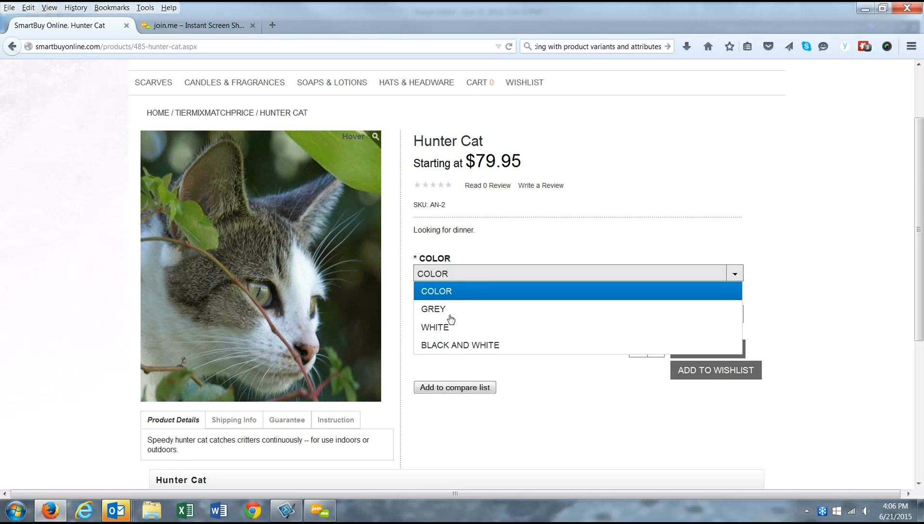
pyautogui.click(432, 311)
pyautogui.click(444, 320)
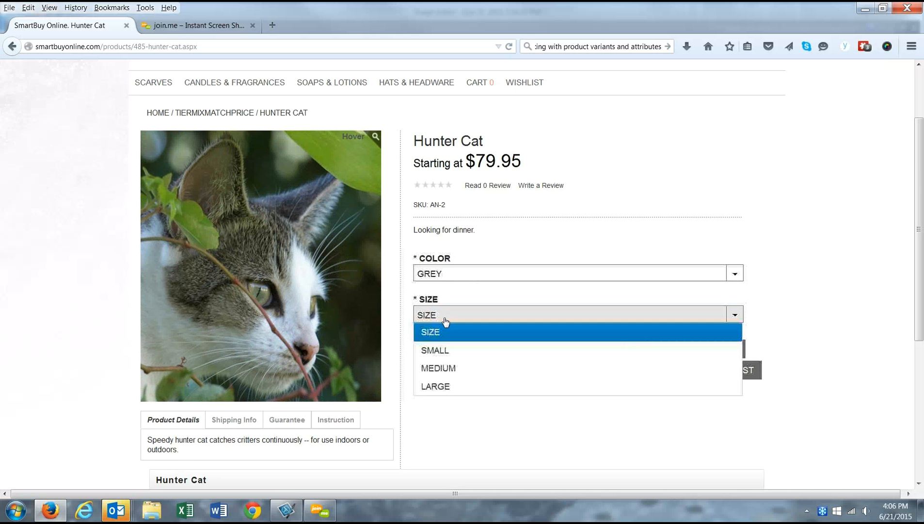
pyautogui.click(440, 369)
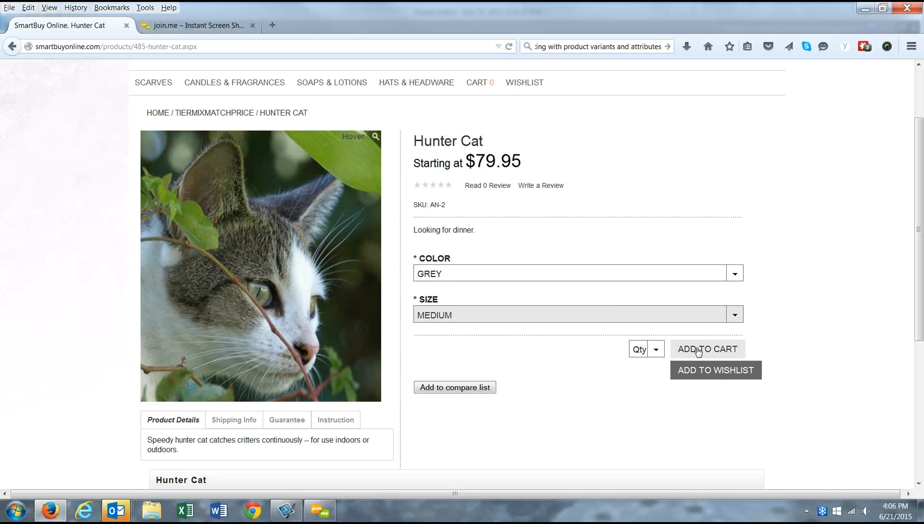
pyautogui.click(653, 350)
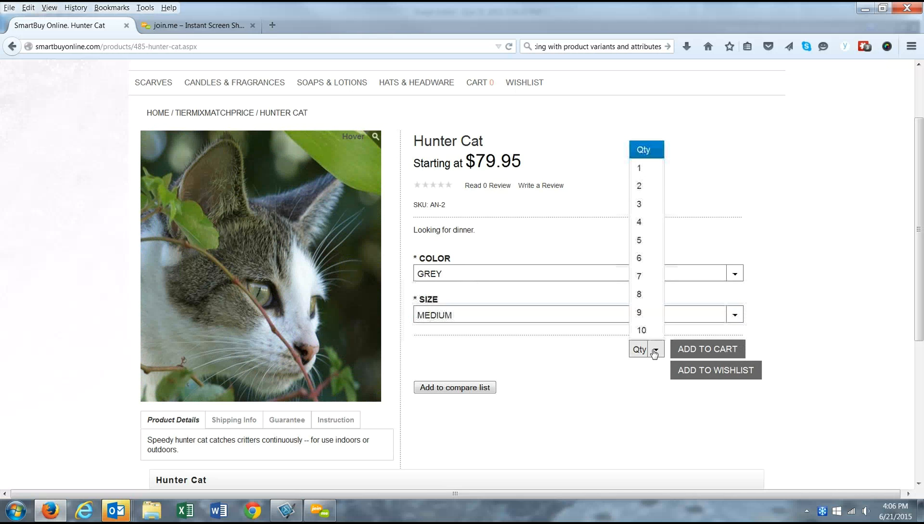
pyautogui.click(633, 173)
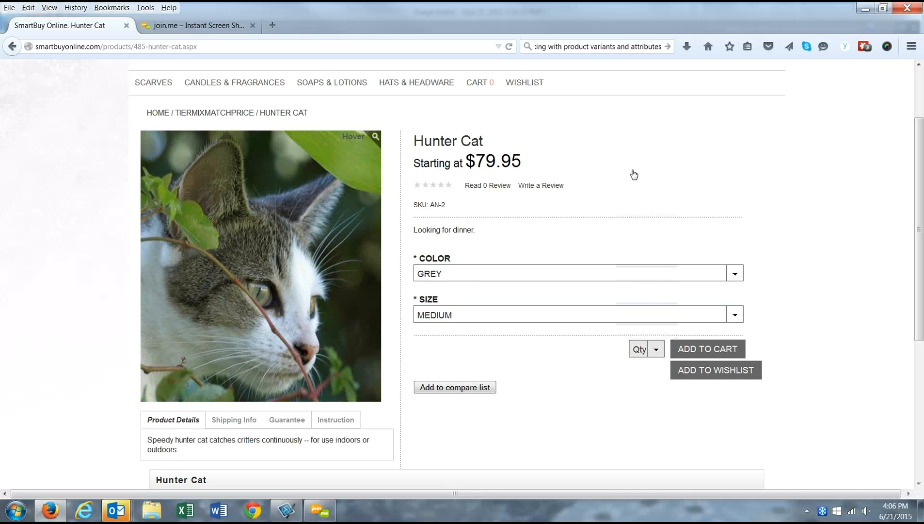
pyautogui.click(690, 349)
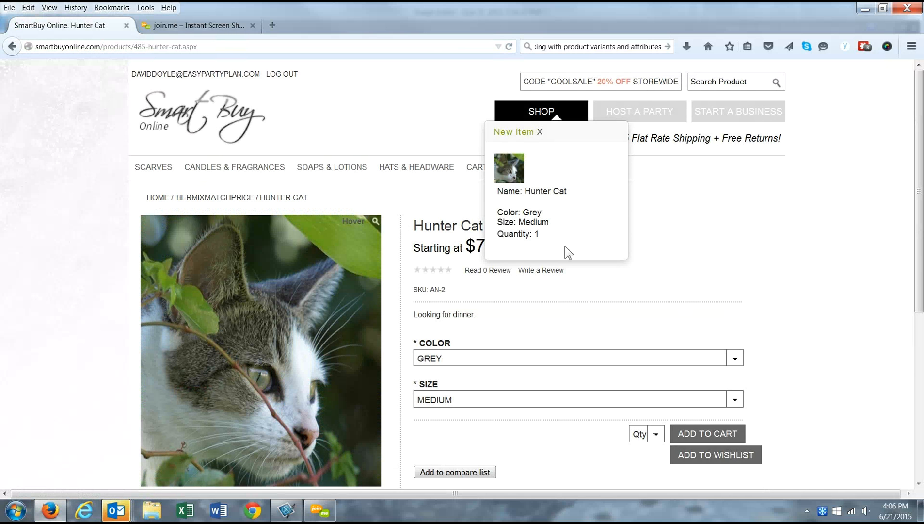
pyautogui.scroll(-3, 495, 335)
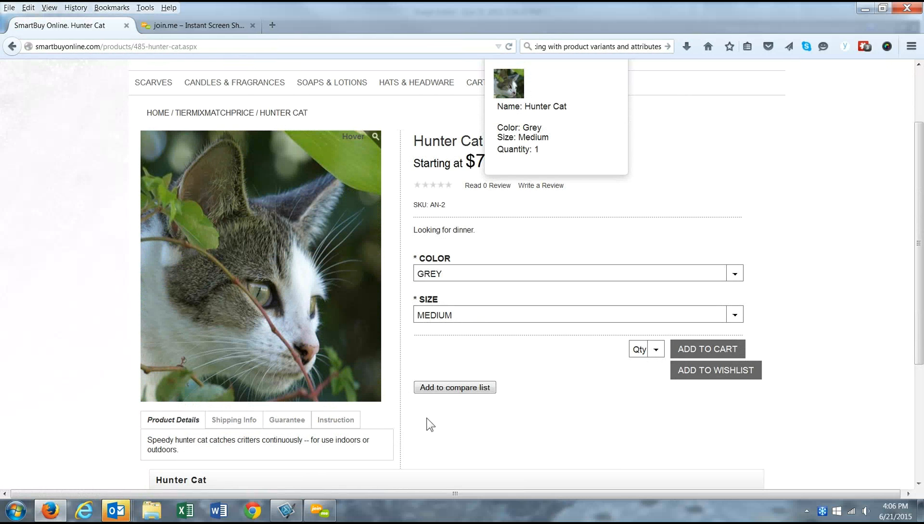
pyautogui.scroll(-2, 587, 327)
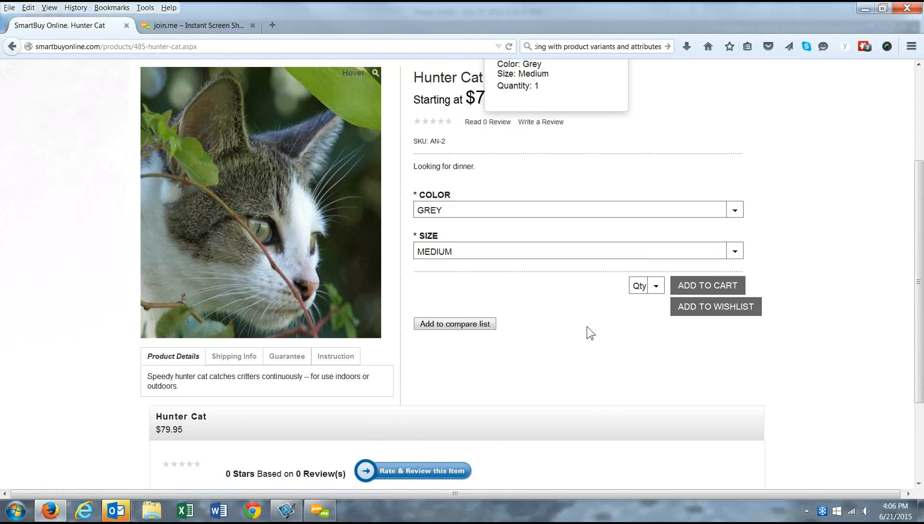
pyautogui.scroll(4, 714, 262)
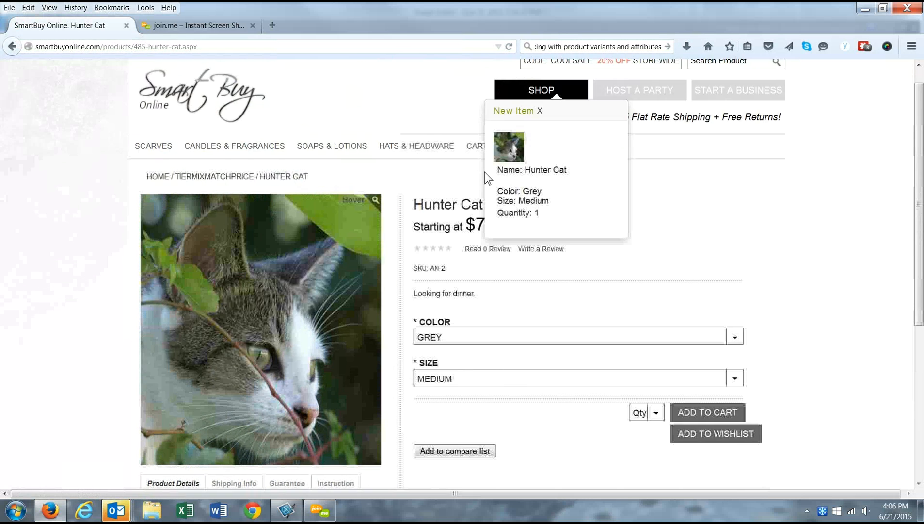
pyautogui.moveTo(477, 150)
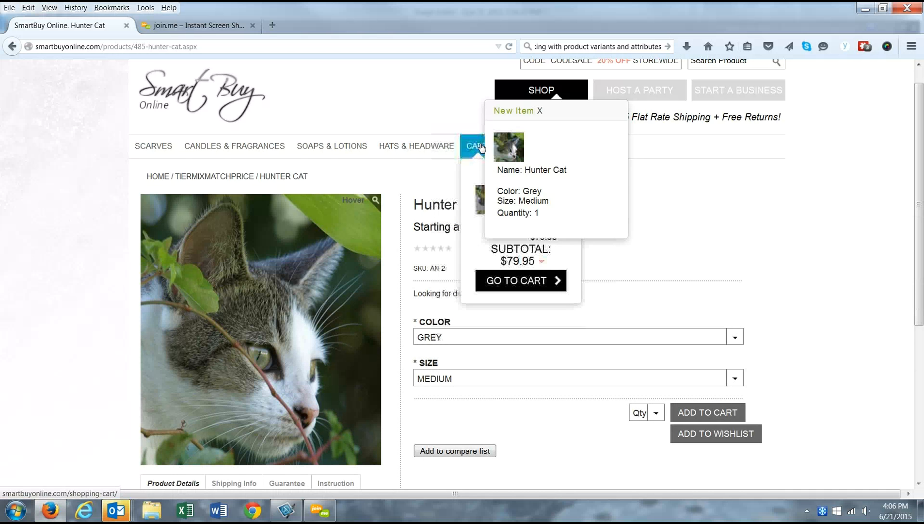
pyautogui.click(507, 285)
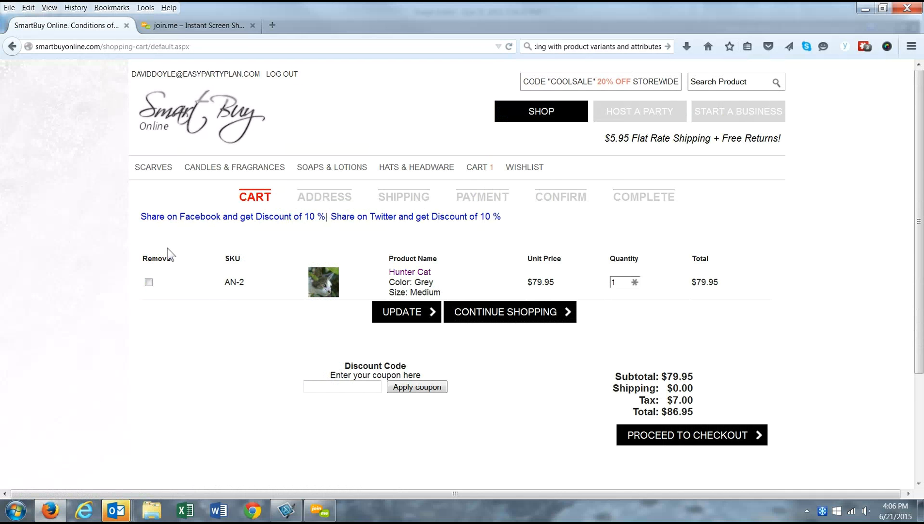
pyautogui.click(14, 48)
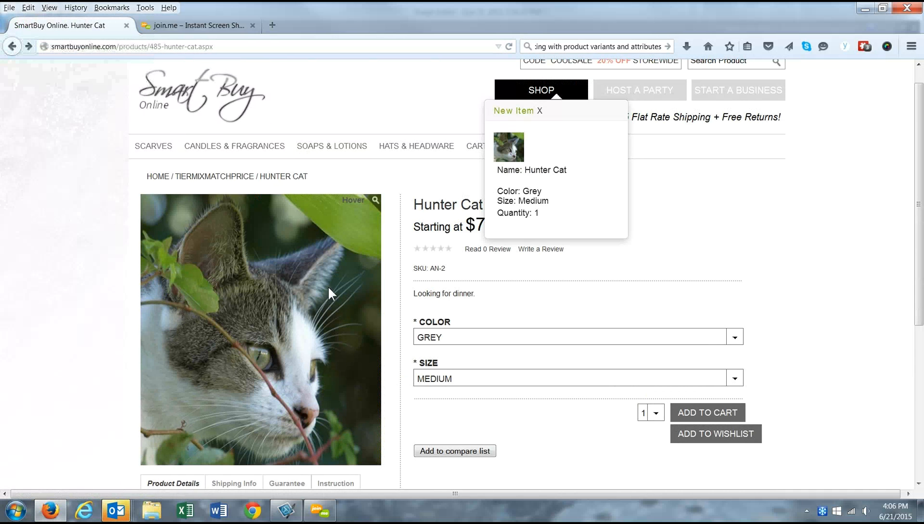